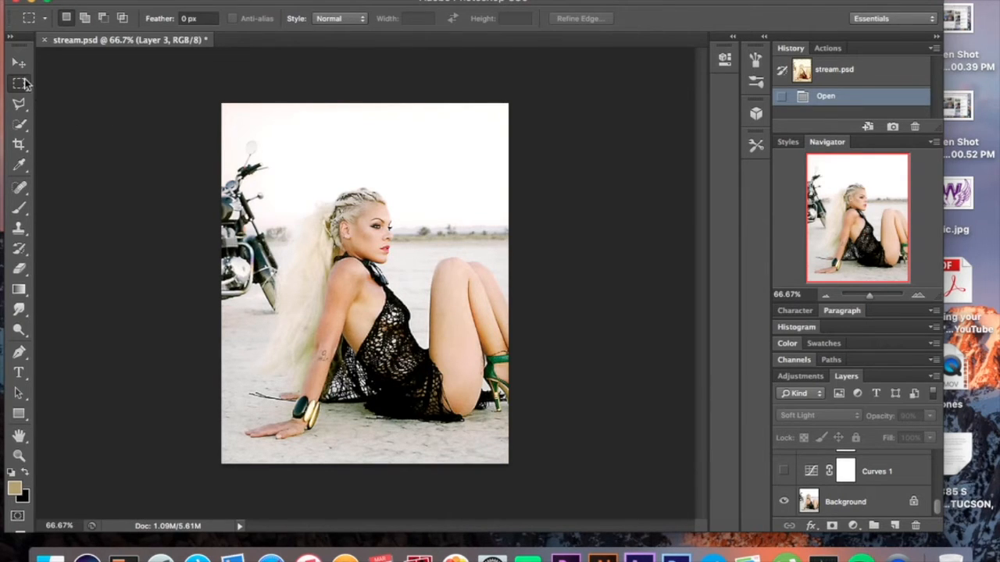
Step: Switch to the Move tool, select the Background layer and bring up the list of available adjustment layers
click(21, 65)
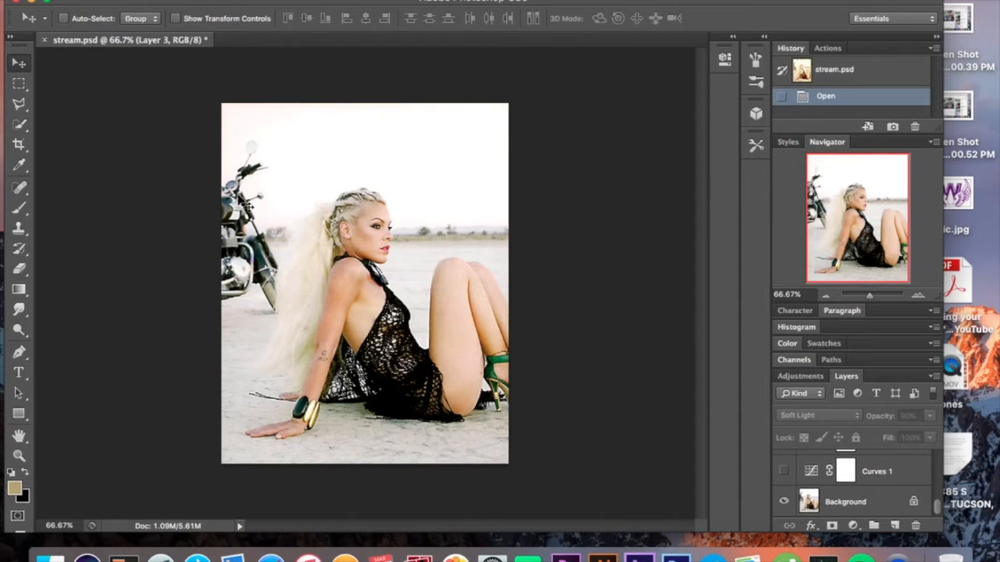
click(851, 503)
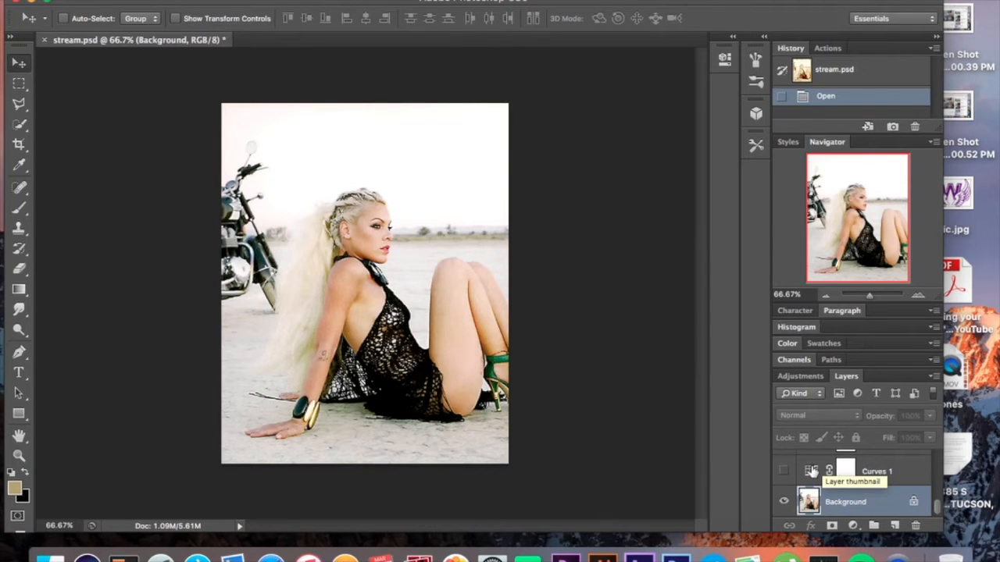
click(854, 526)
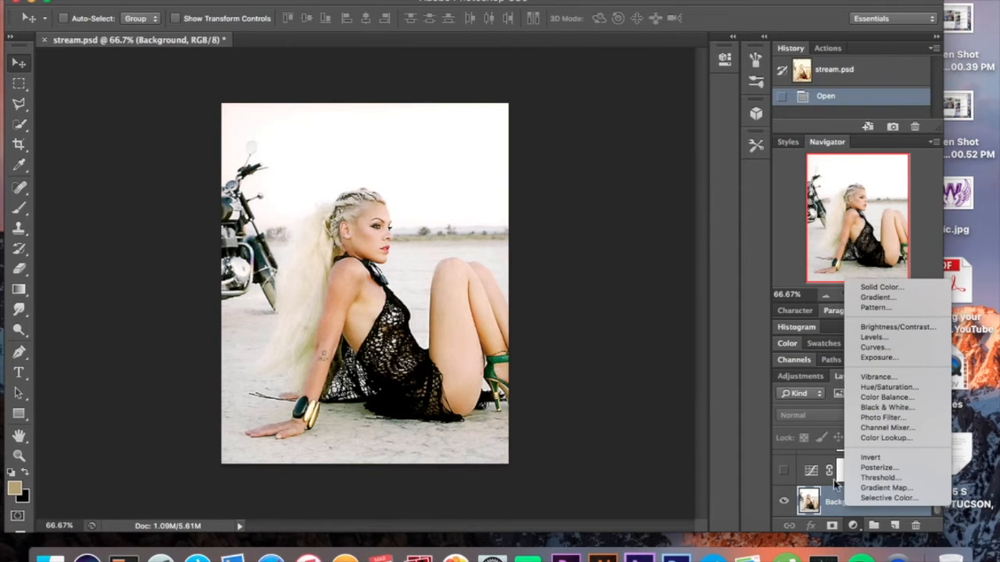
Step: Examine the red, green and blue channel curves of the Curves 1 adjustment and turn on that layer's visibility
click(807, 473)
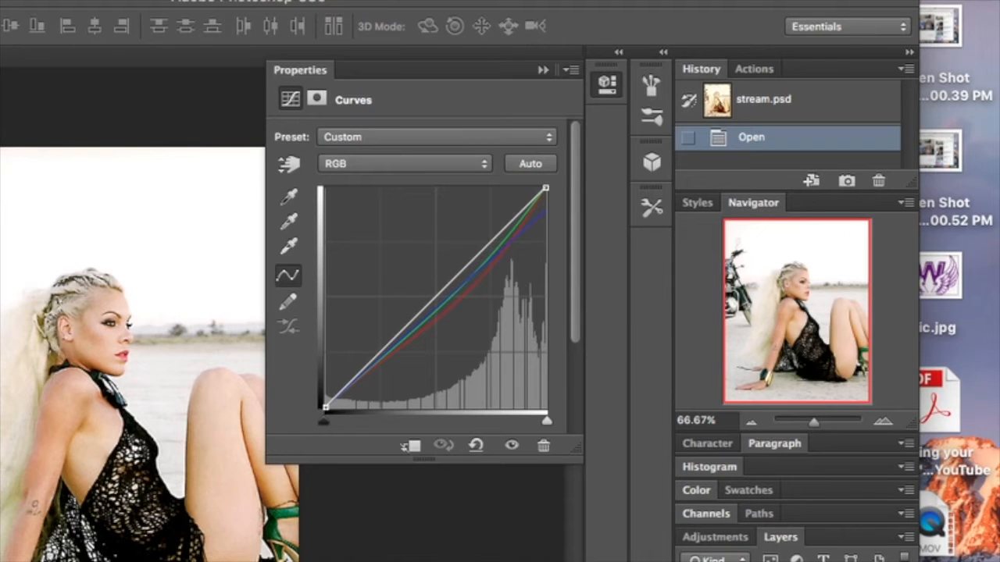
click(426, 166)
click(426, 183)
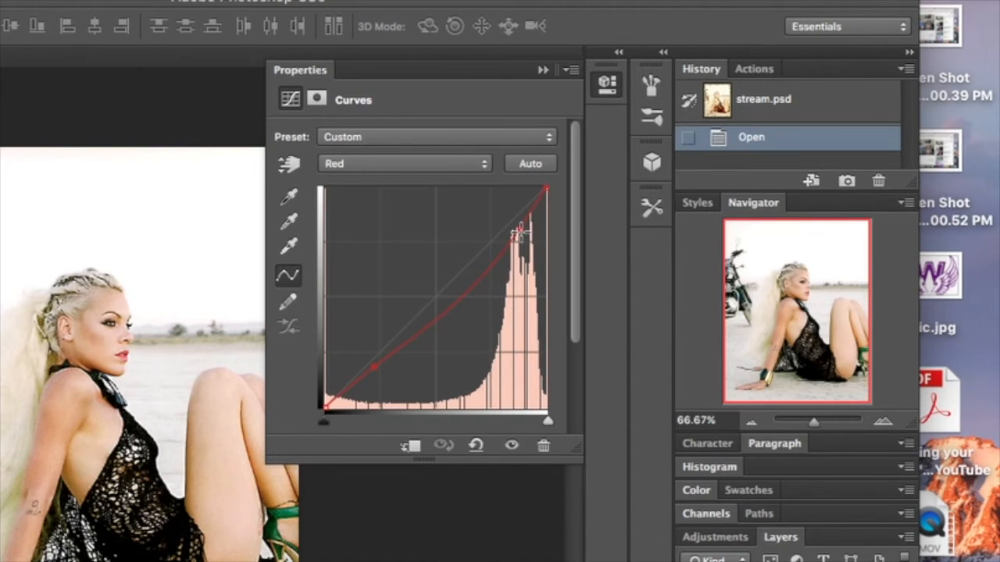
click(411, 162)
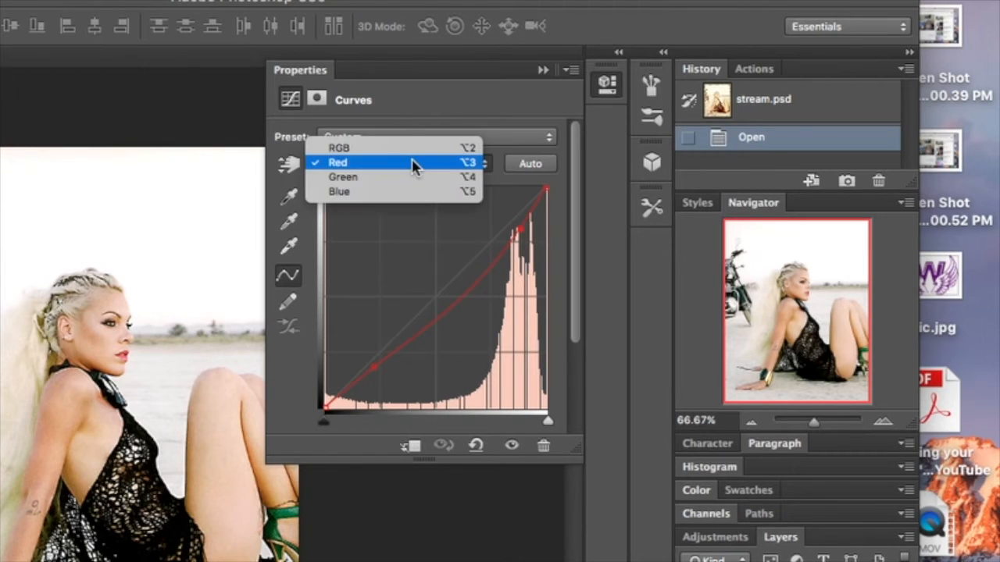
click(408, 178)
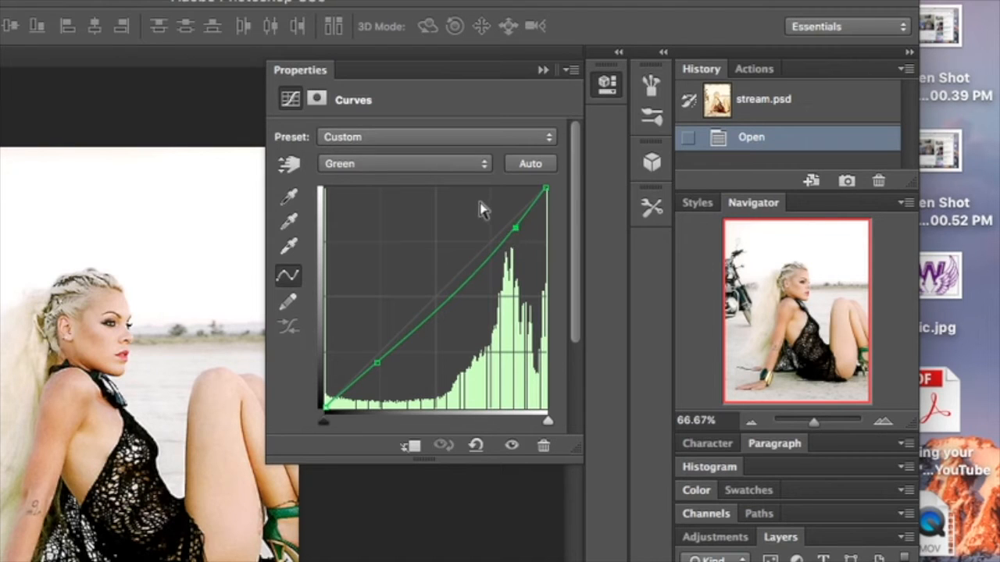
click(473, 167)
click(469, 178)
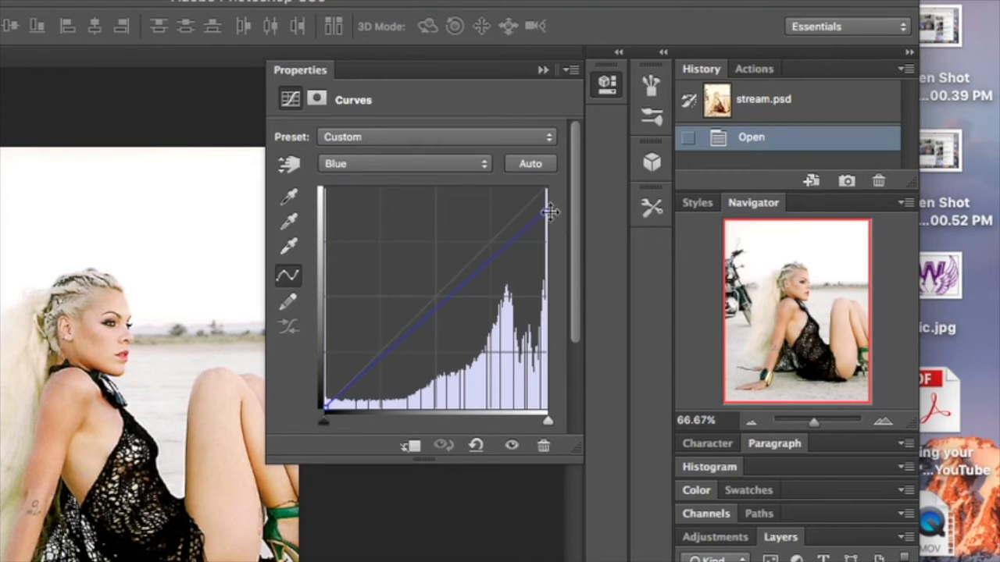
click(543, 70)
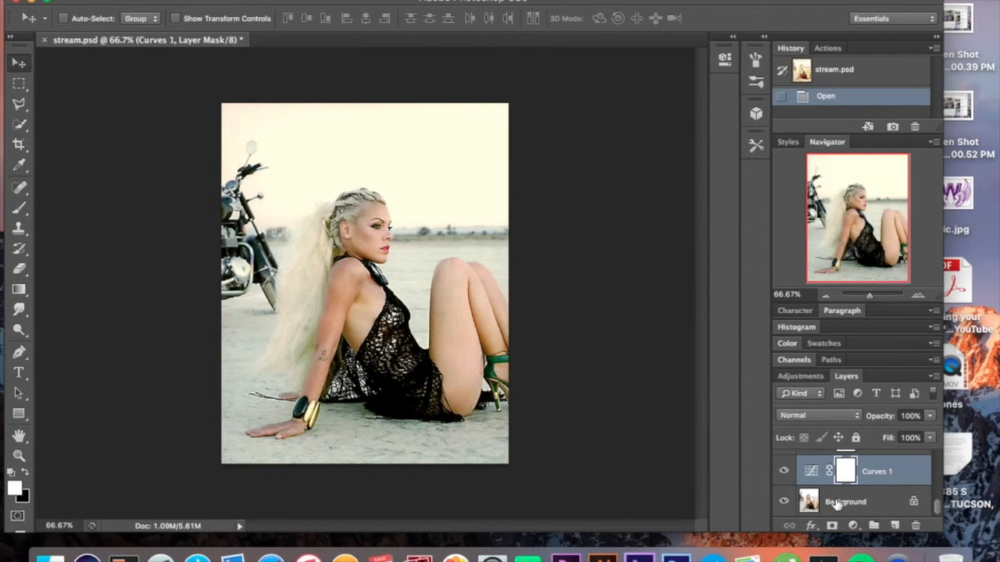
Step: Check the Hue/Saturation 1 adjustment's settings and turn on that layer's visibility
scroll(835, 504, up, 1)
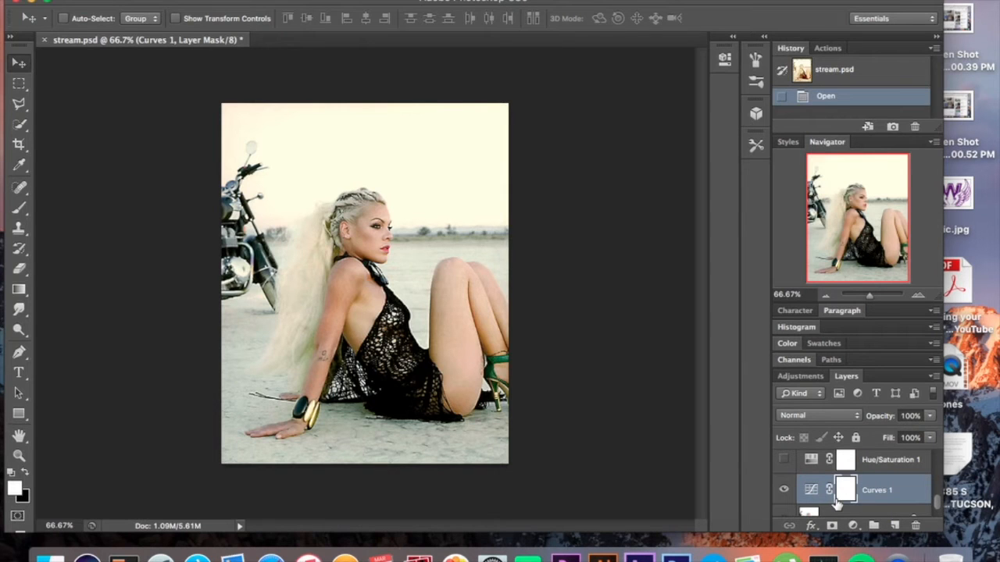
click(813, 462)
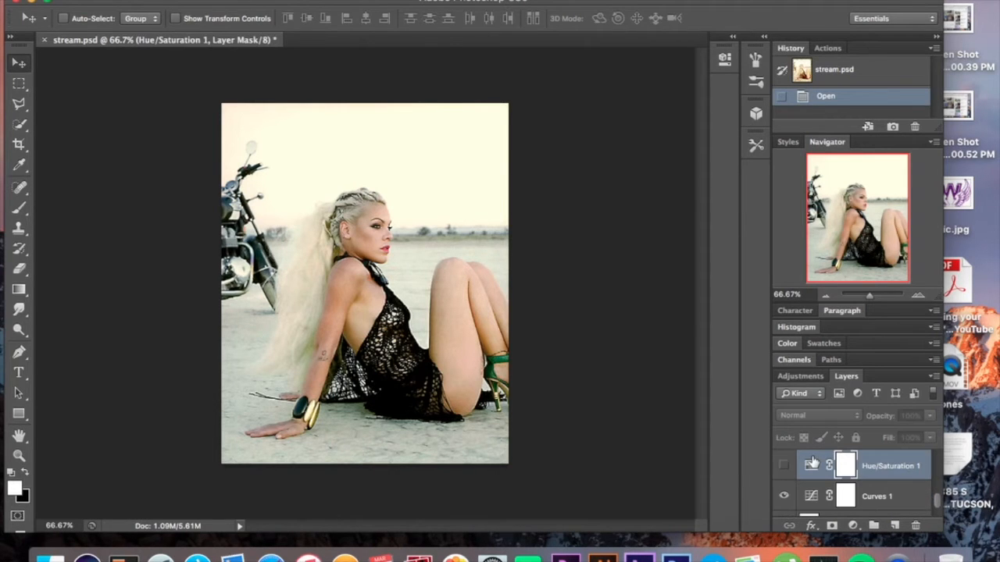
double_click(812, 464)
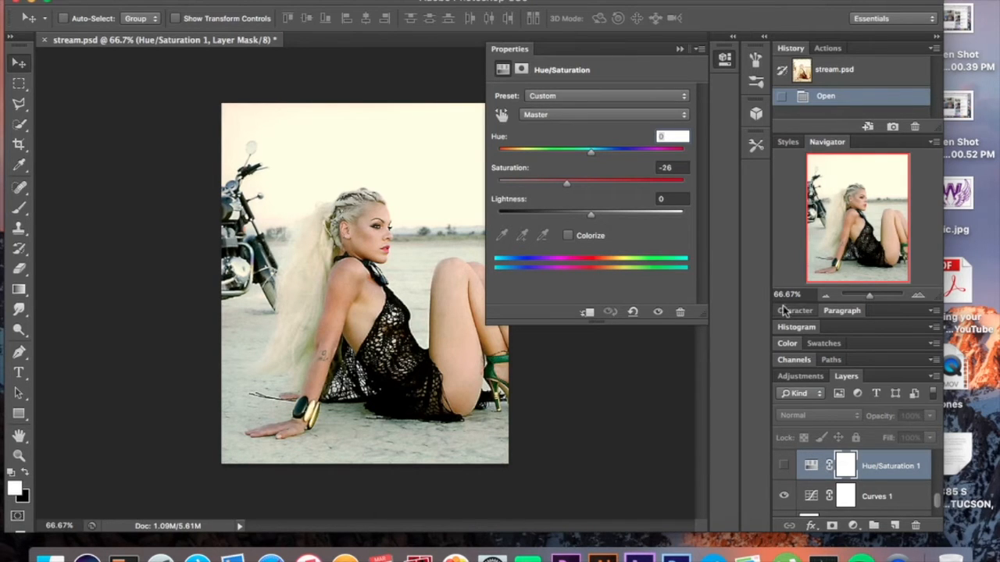
click(679, 49)
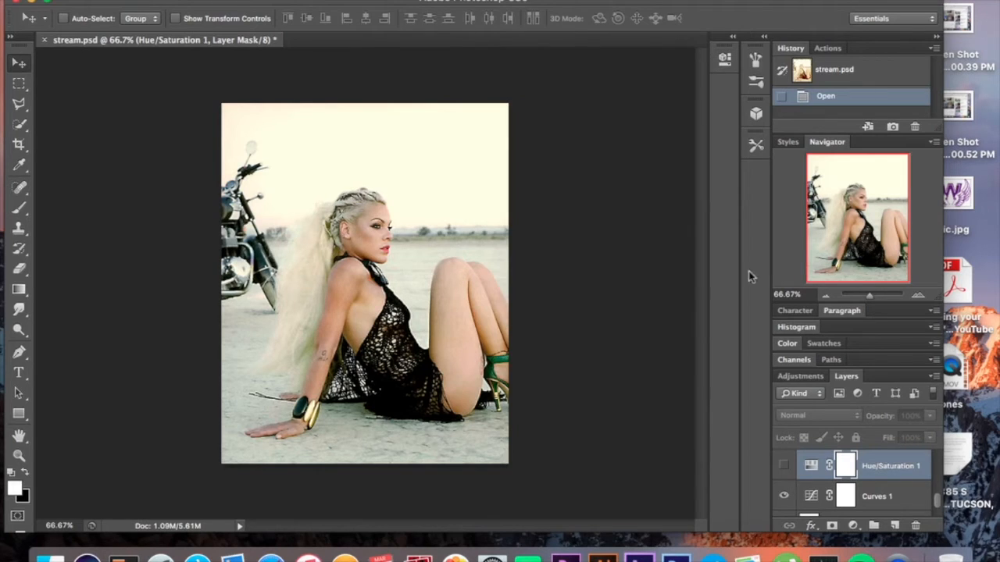
click(783, 466)
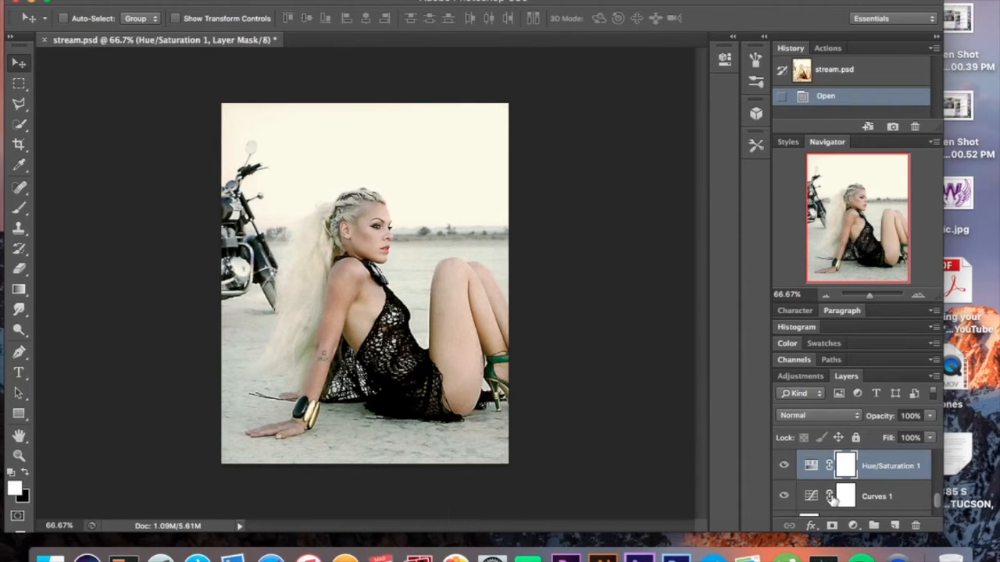
Step: Select Layer 1, open the Gradient tool's gradient for editing and check the colour of its first orange stop
scroll(831, 501, up, 2)
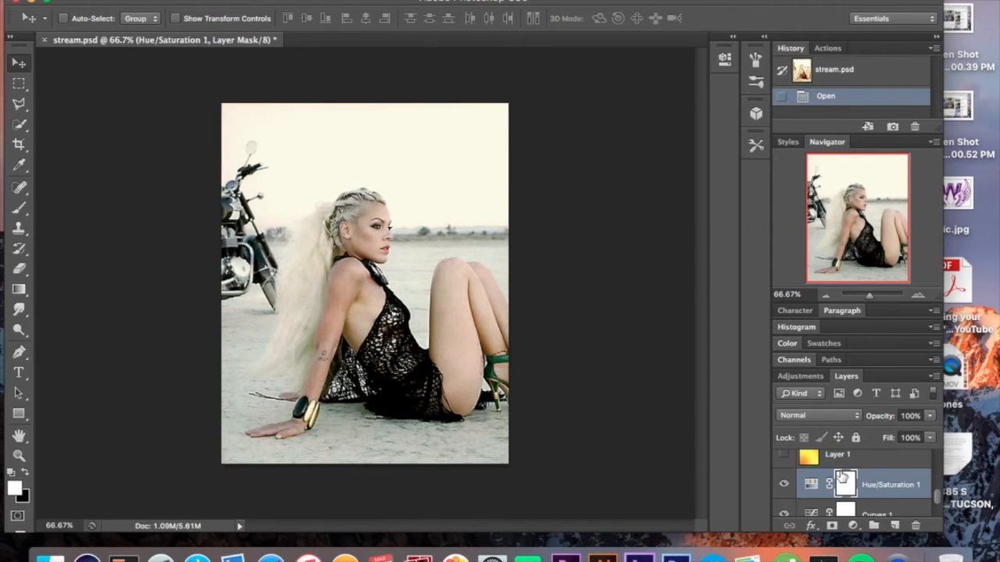
click(843, 464)
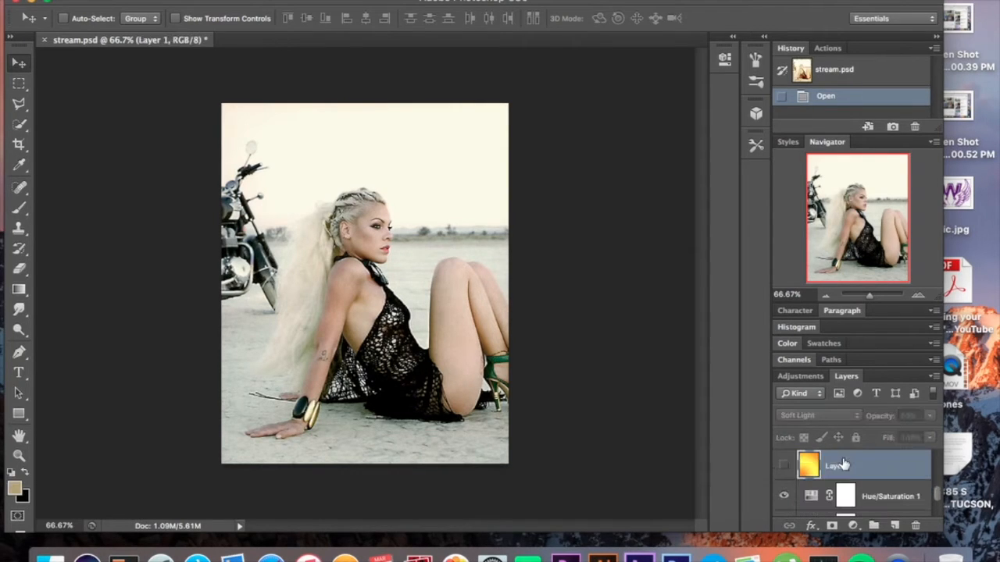
click(20, 290)
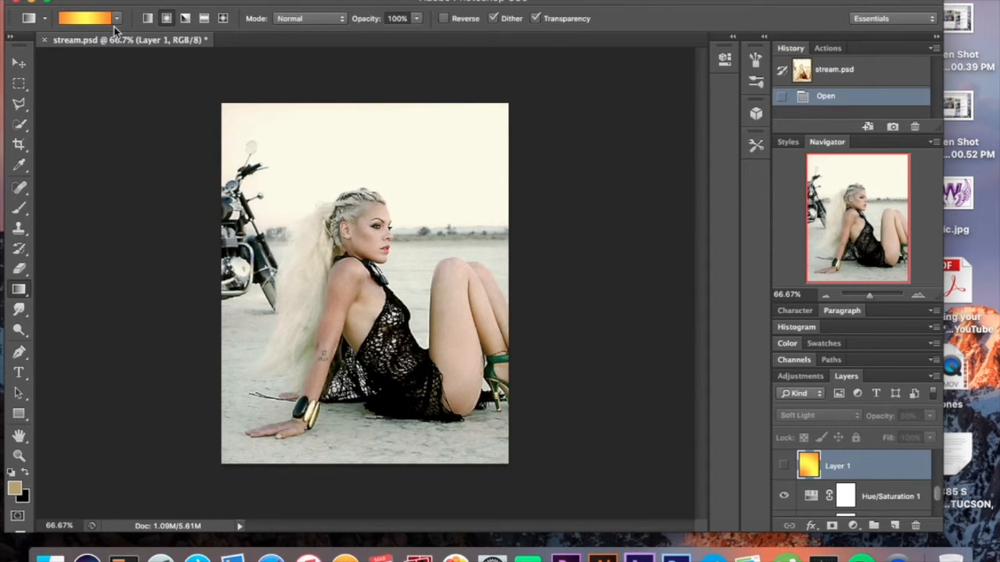
click(90, 20)
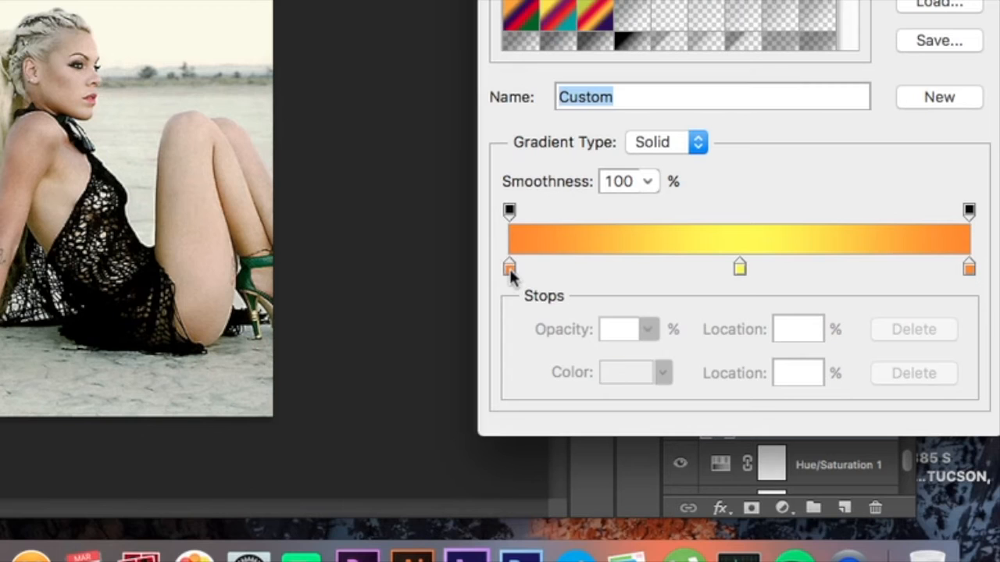
click(509, 268)
click(621, 379)
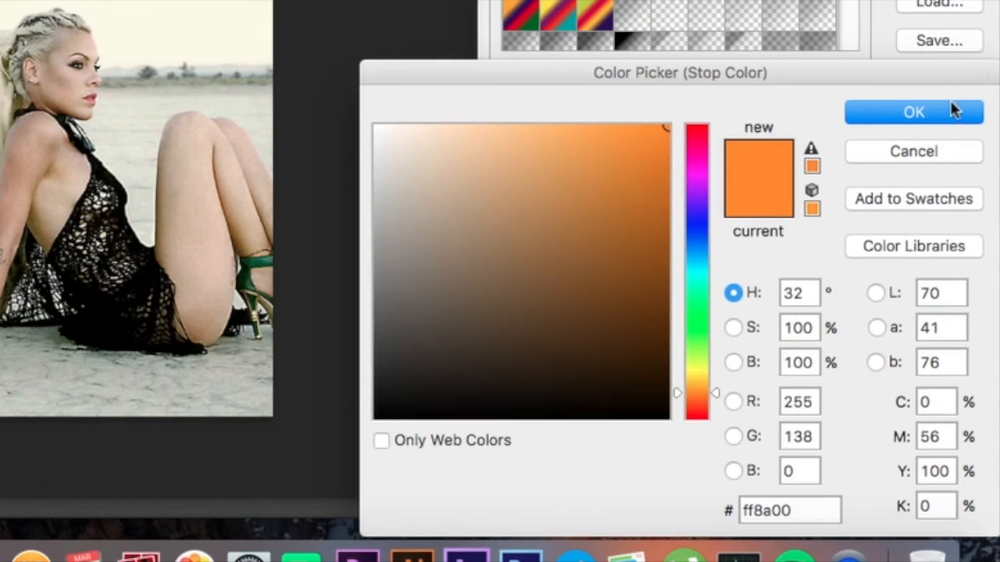
click(950, 113)
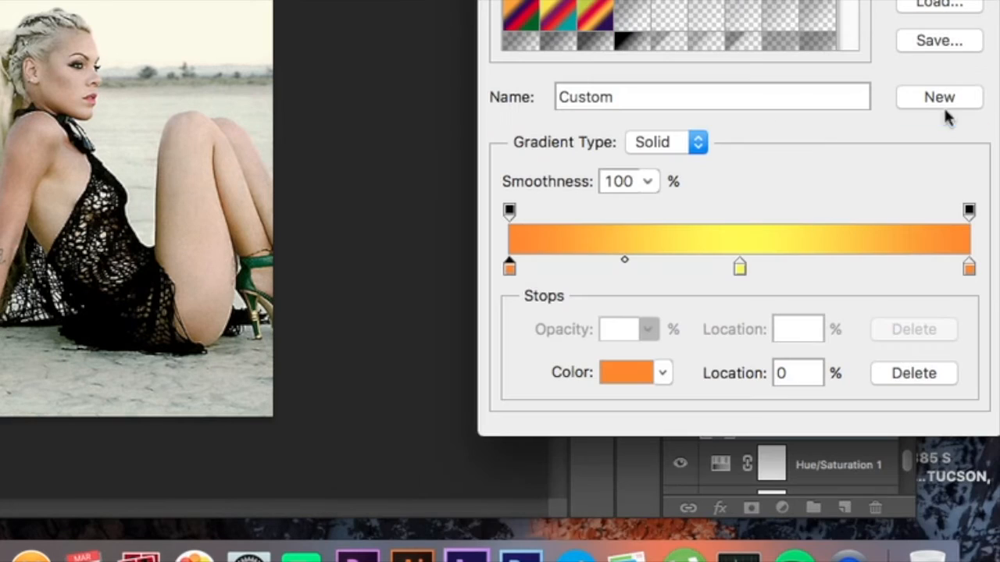
Step: Check the gradient's middle yellow and end orange stop colours, undo the accidental recolouring of the end stop, and close the gradient editor
click(739, 269)
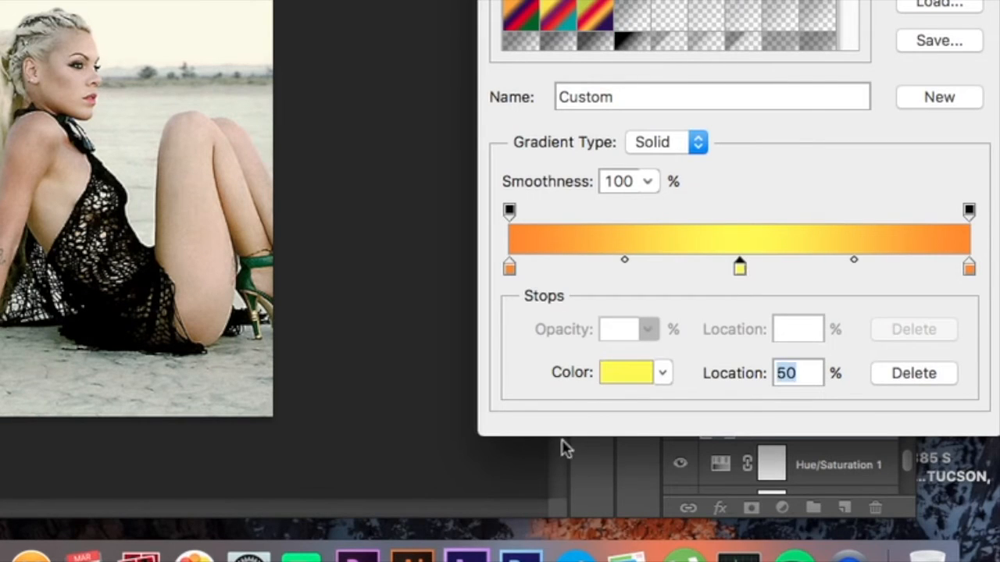
click(618, 373)
click(947, 121)
click(974, 278)
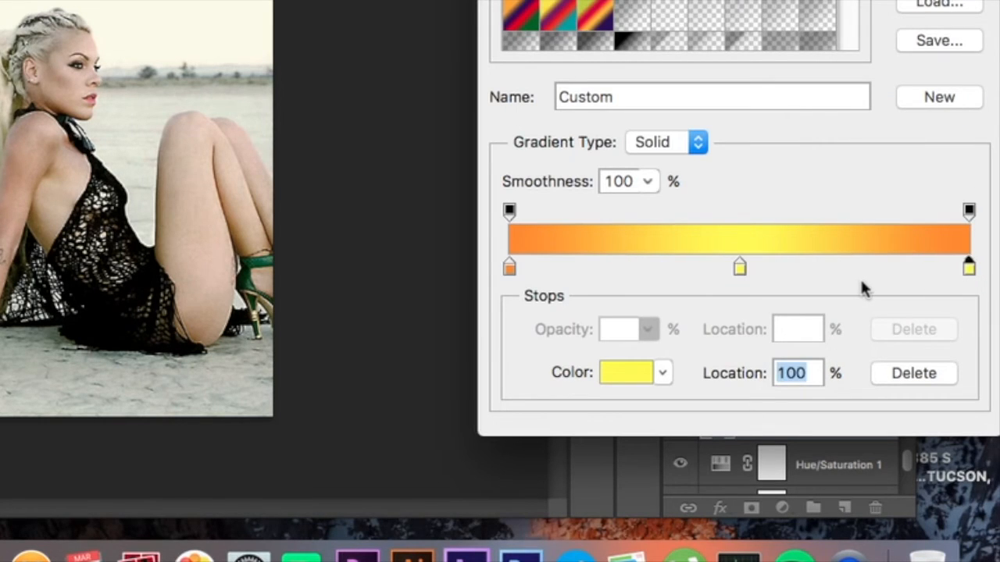
key(super+z)
click(969, 271)
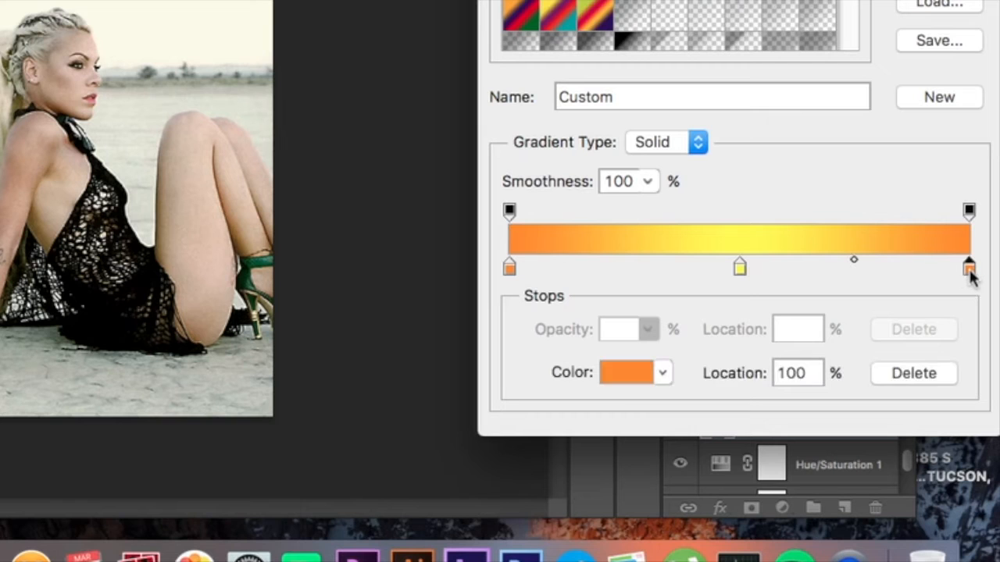
click(624, 373)
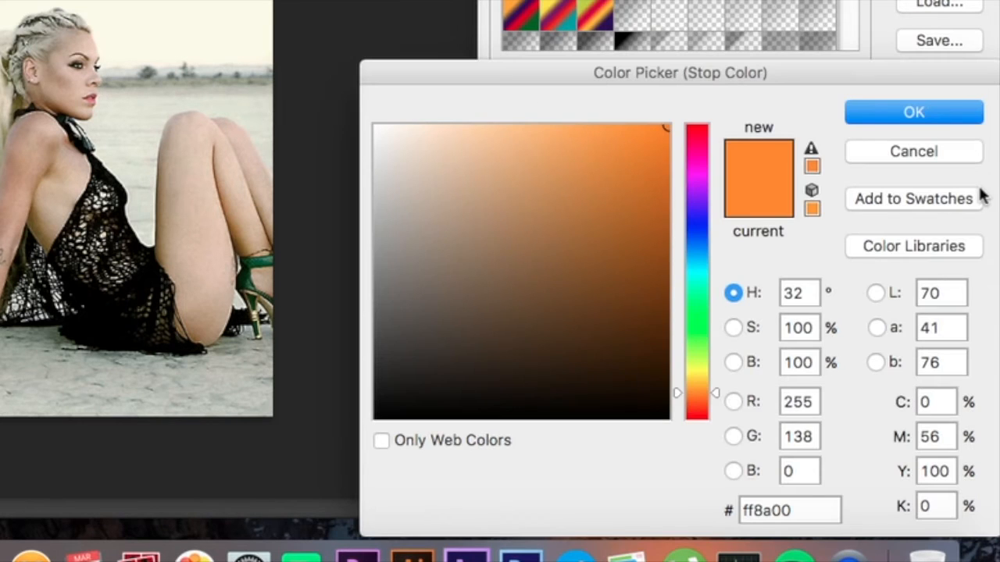
click(978, 110)
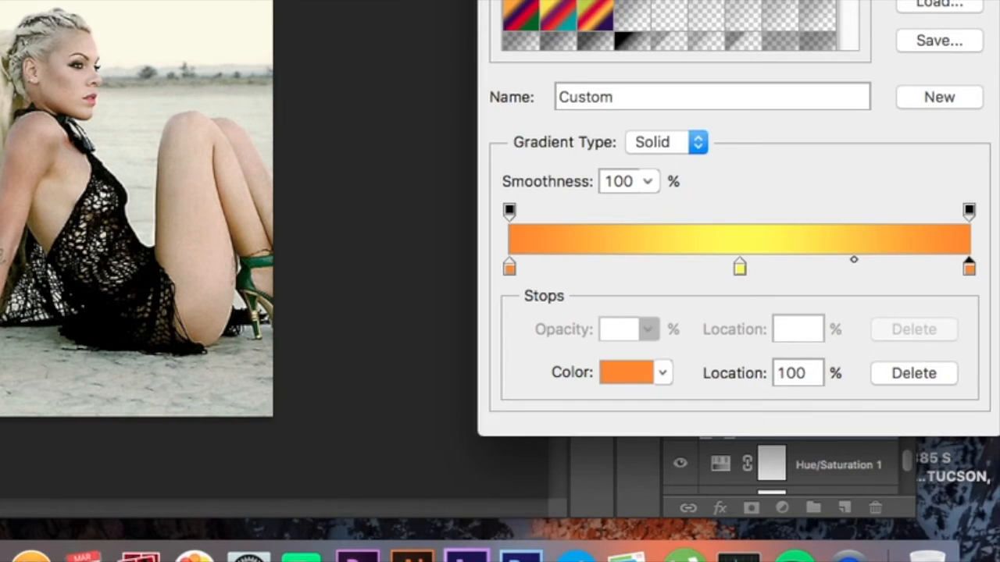
key(Return)
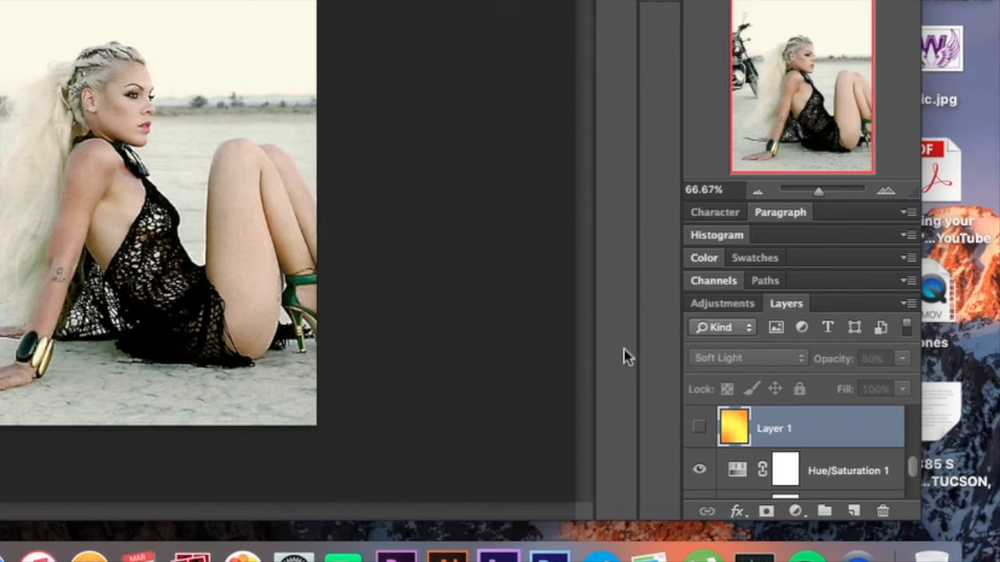
Step: Make Layer 1 visible and set its blending mode to Normal with 100% opacity
click(700, 429)
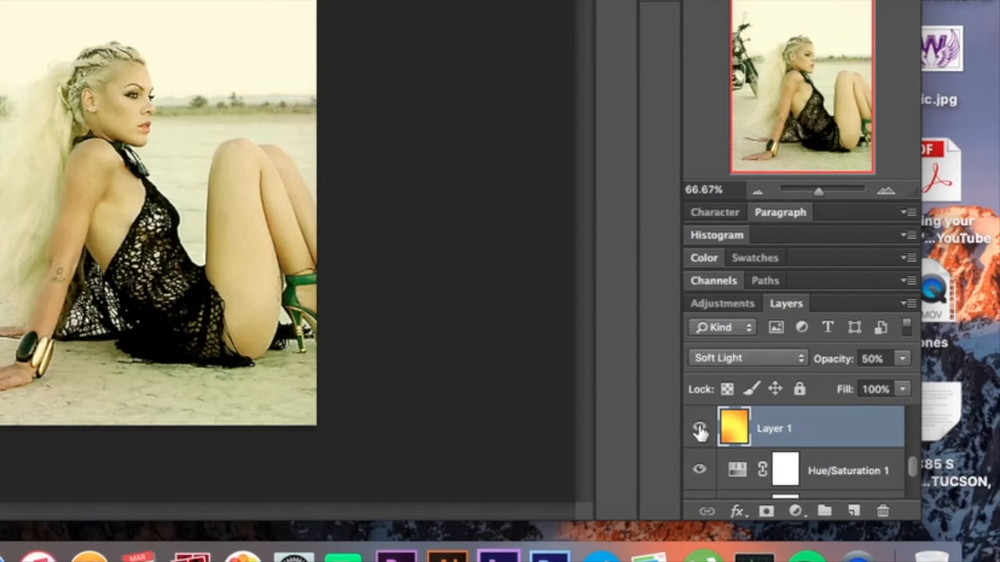
click(725, 357)
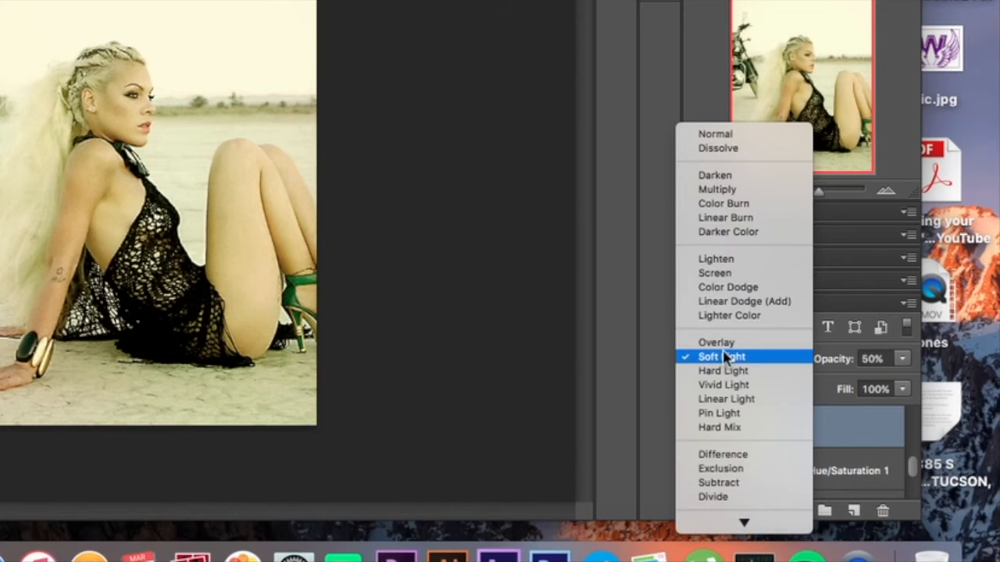
click(715, 133)
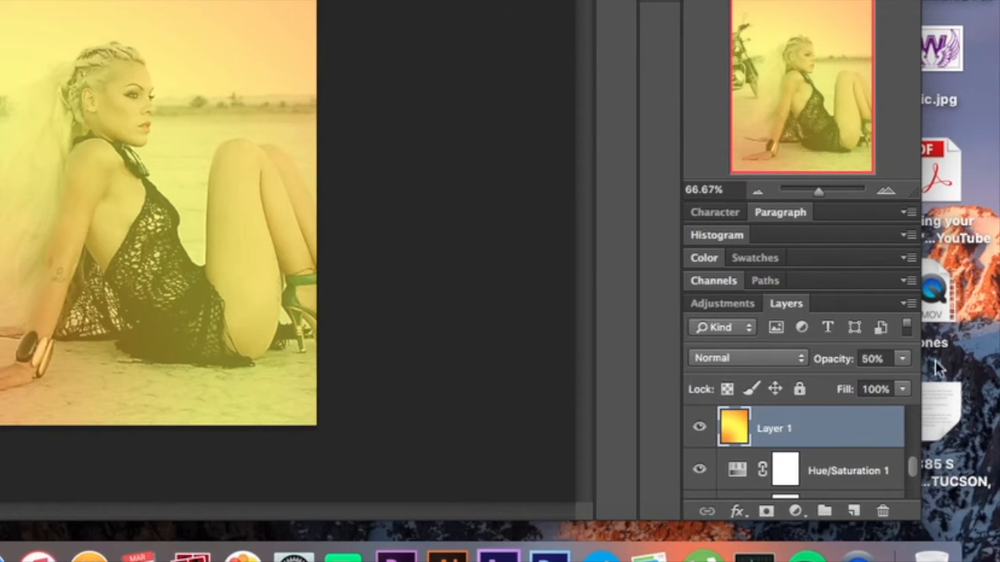
click(902, 360)
drag(894, 384, 971, 382)
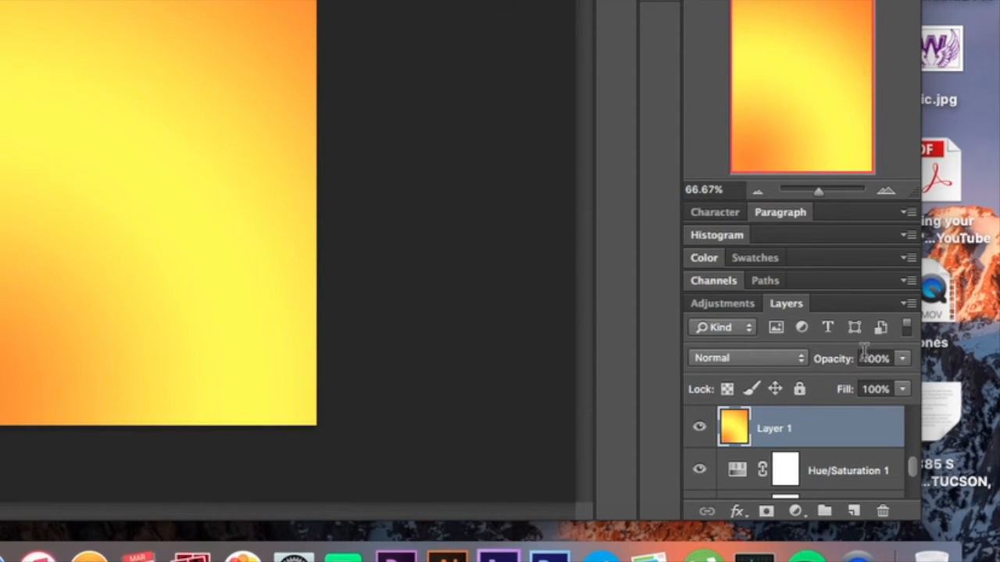
Step: Set Layer 1's opacity to 50% and its blending mode to Soft Light
click(903, 359)
click(851, 383)
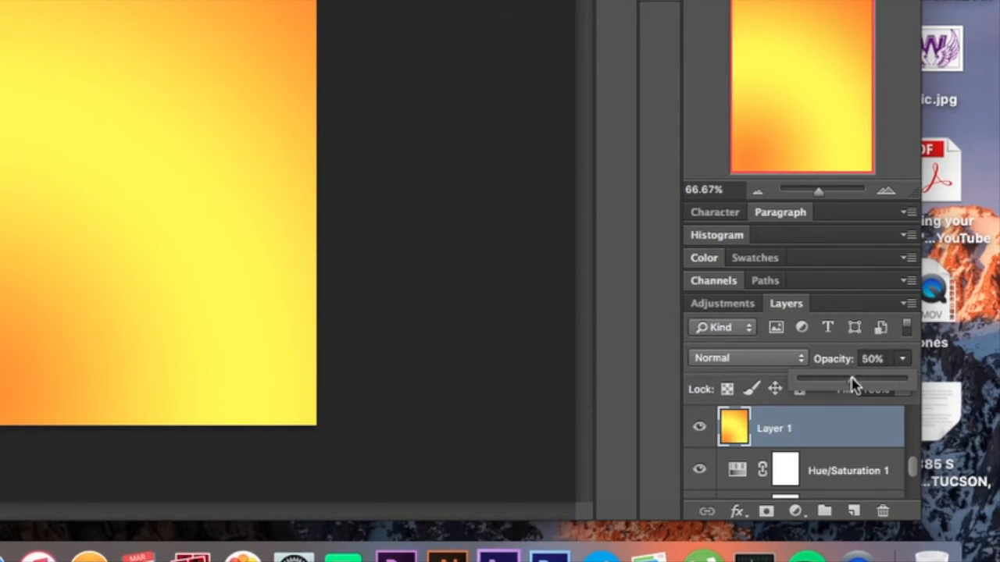
click(736, 359)
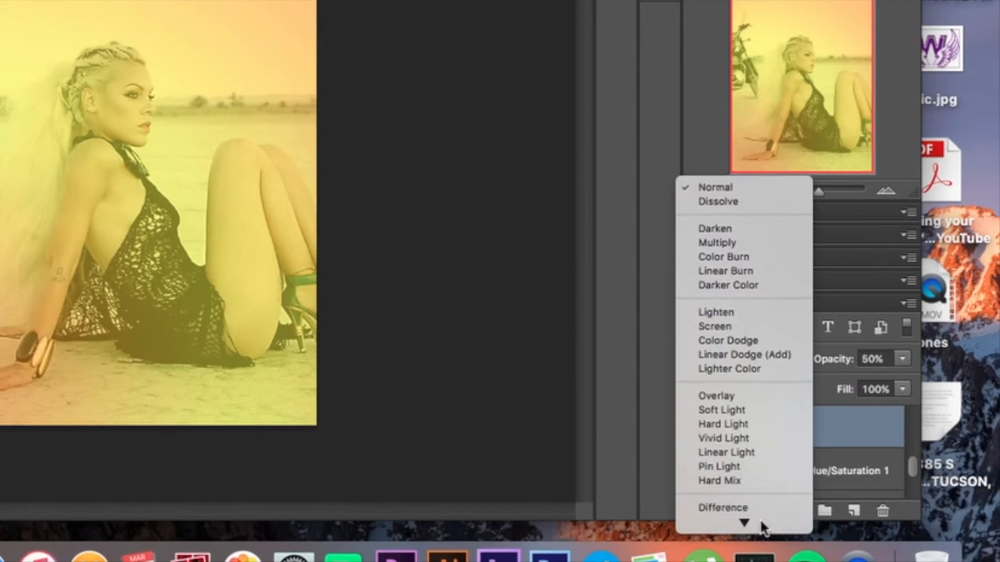
click(758, 399)
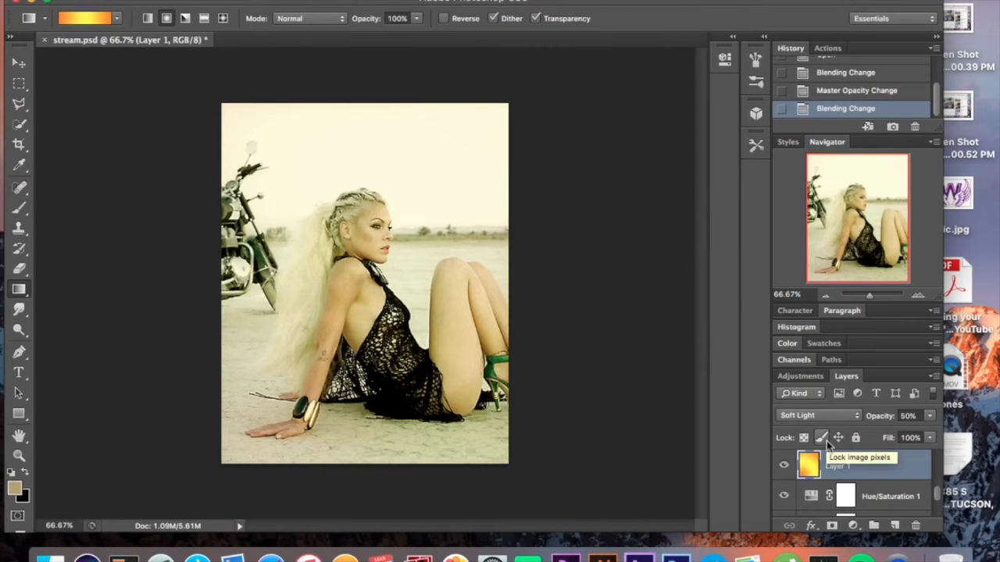
Step: Choose the Brush tool with a soft round tip at 0% hardness and set its size to 384 px
scroll(868, 487, up, 1)
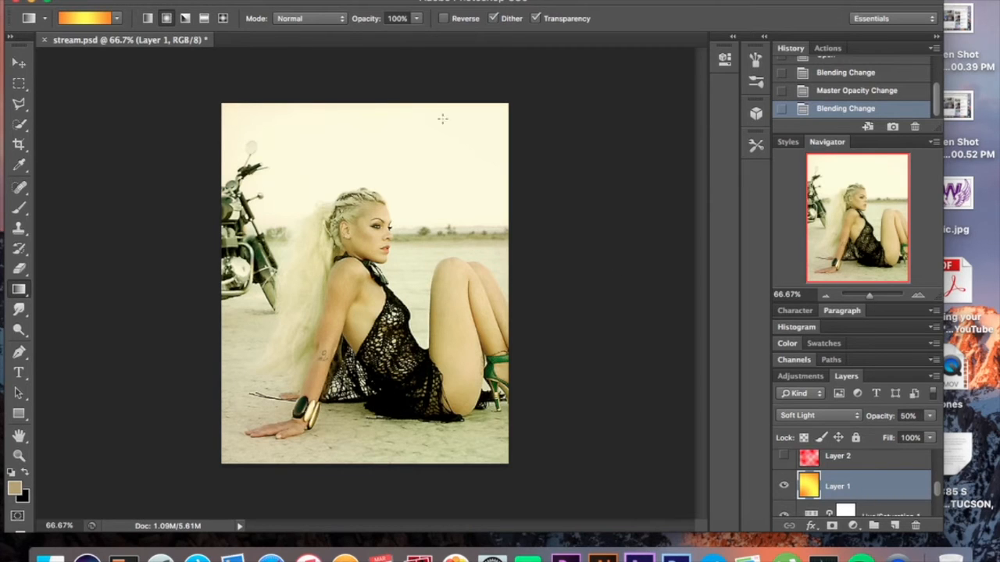
click(20, 212)
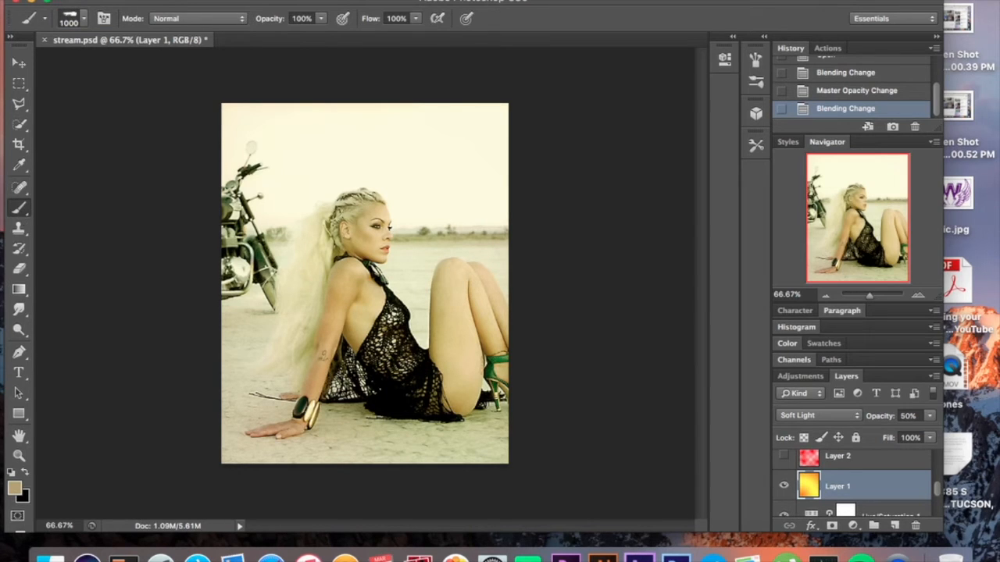
click(77, 19)
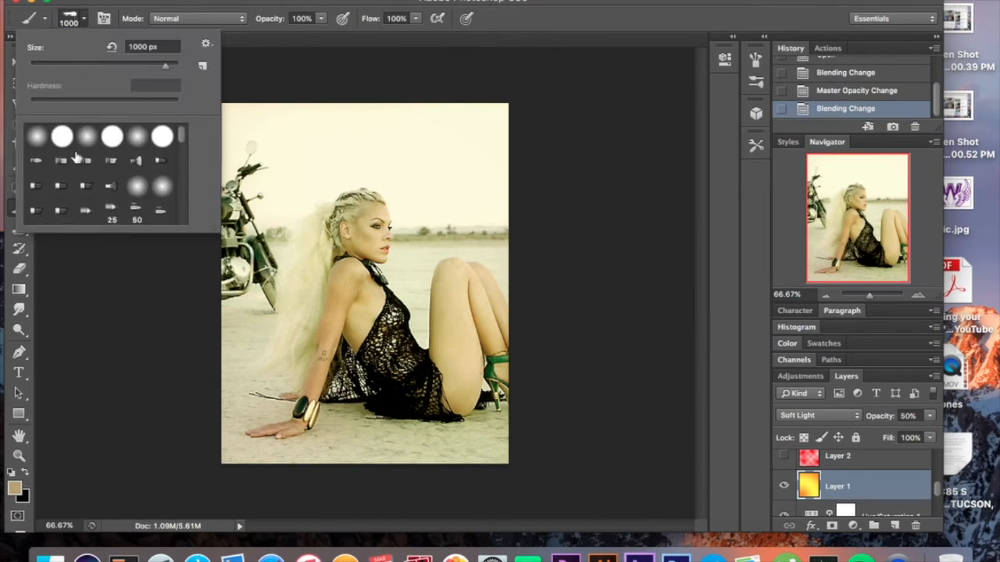
click(86, 138)
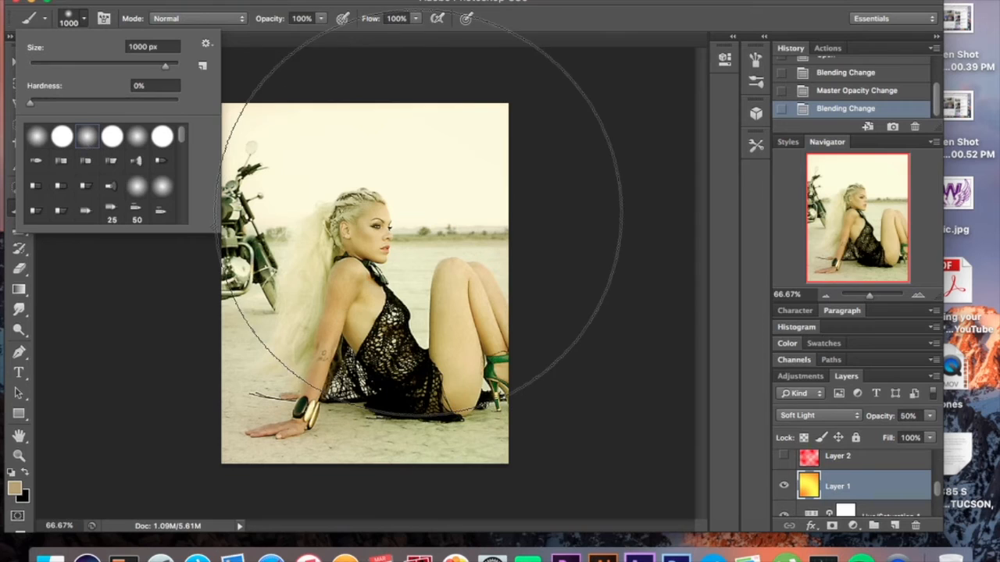
click(156, 63)
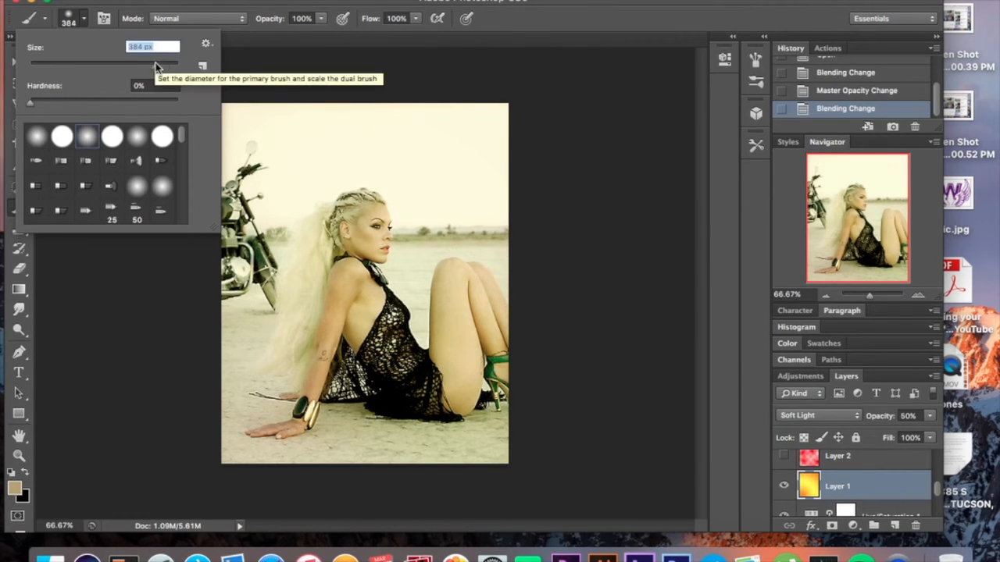
Step: Select Layer 2 and create a new empty layer directly above it
click(865, 464)
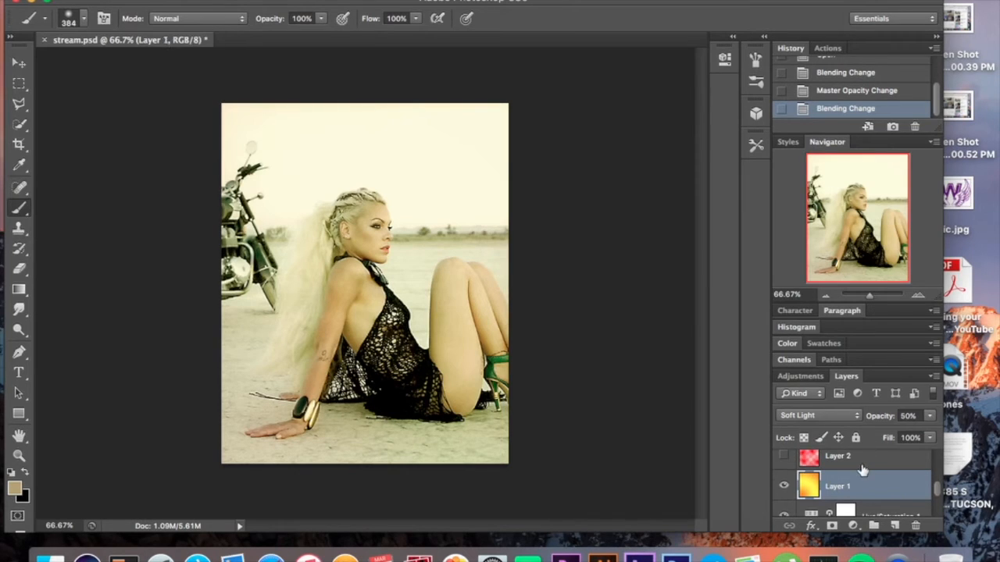
click(865, 464)
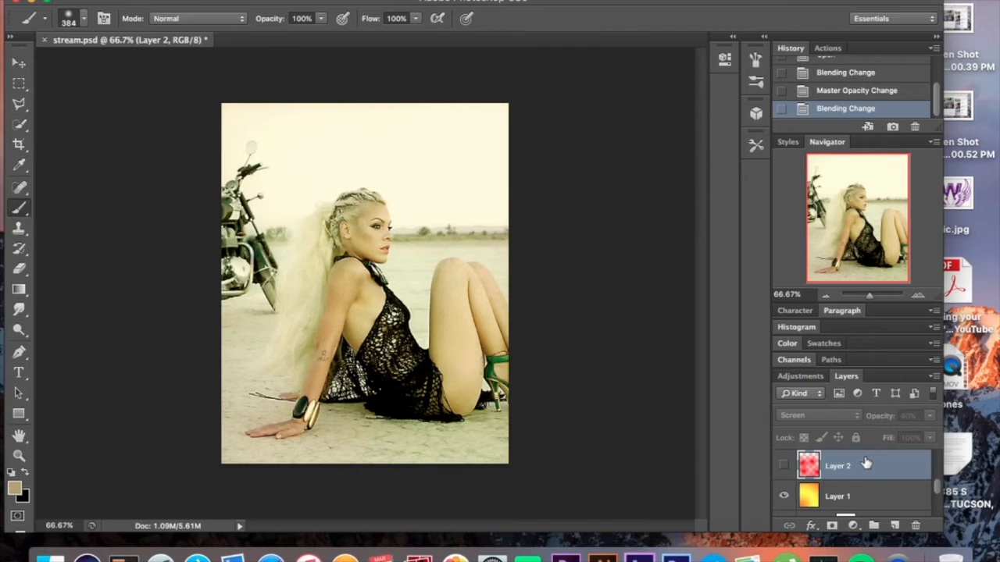
click(894, 526)
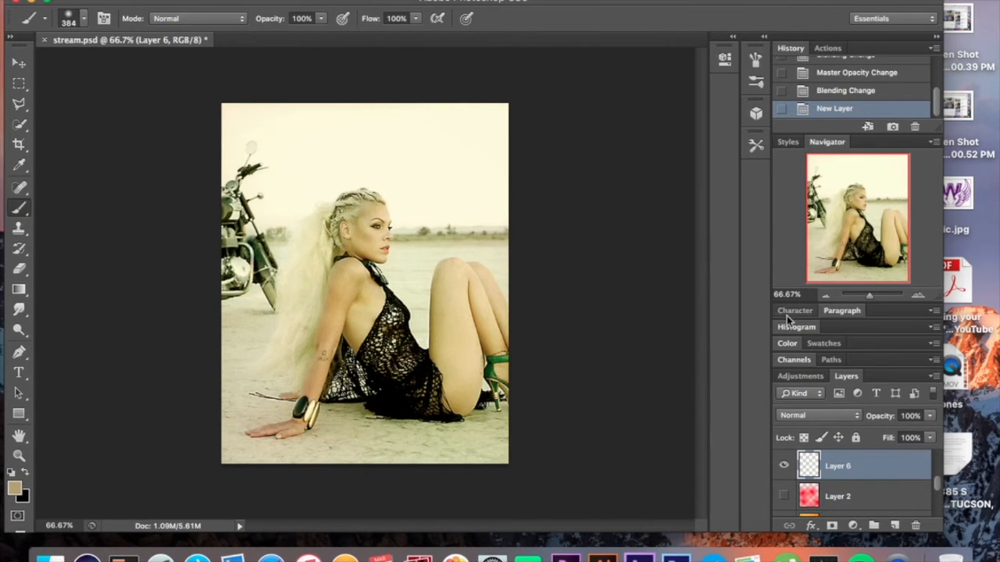
Step: Set the foreground colour to pure red, ff0000, and return to the Brush tool
click(785, 345)
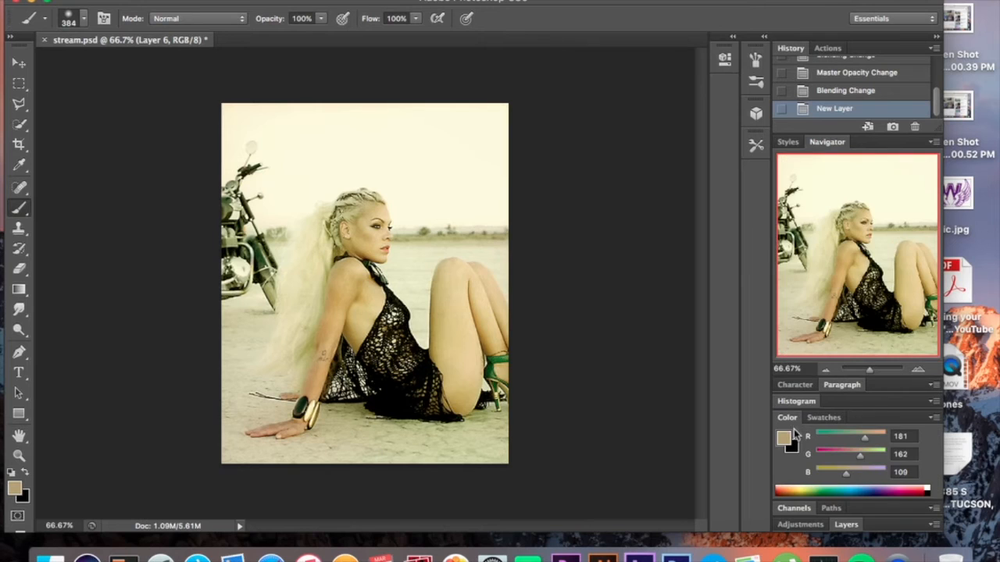
click(27, 473)
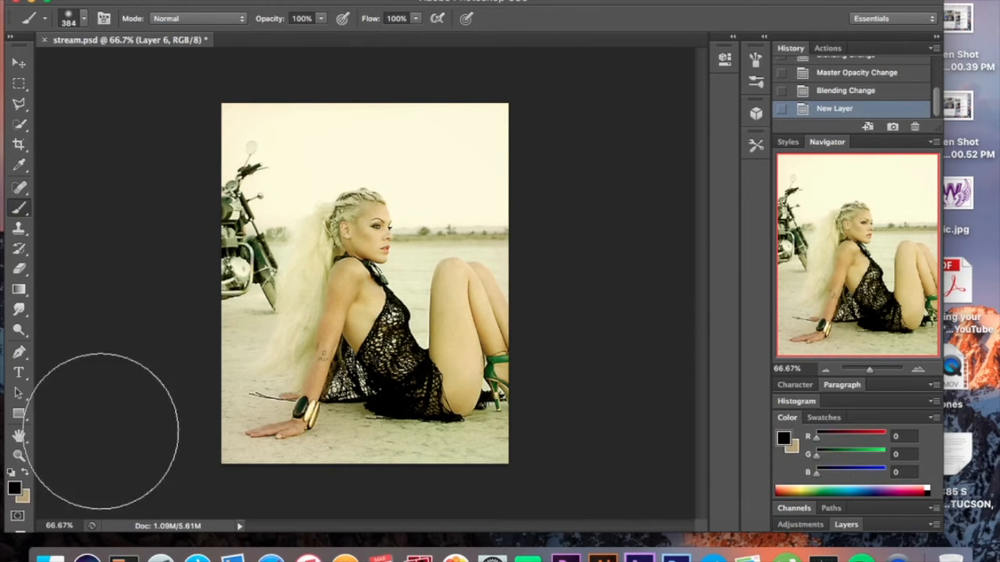
click(790, 440)
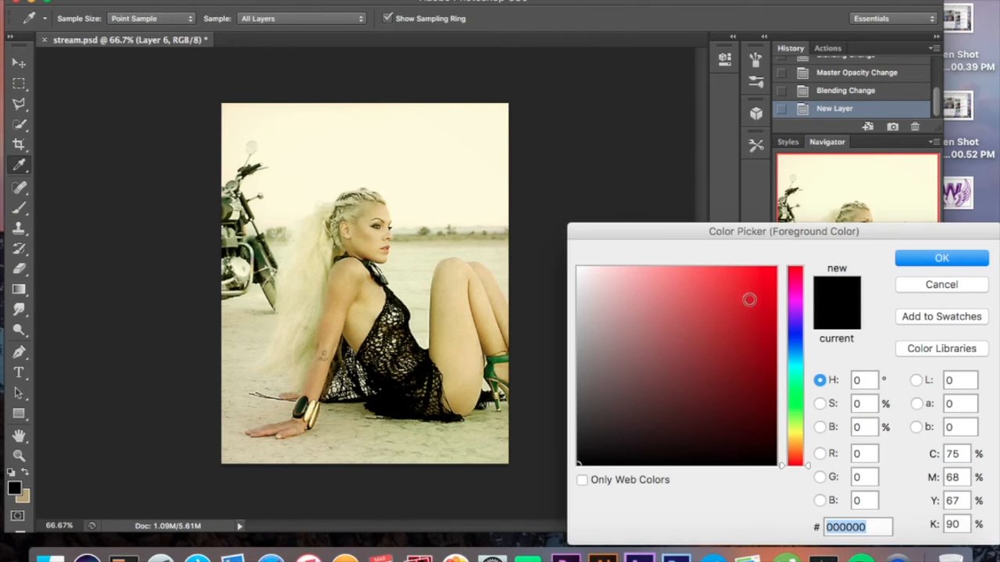
click(761, 293)
drag(761, 293, 844, 205)
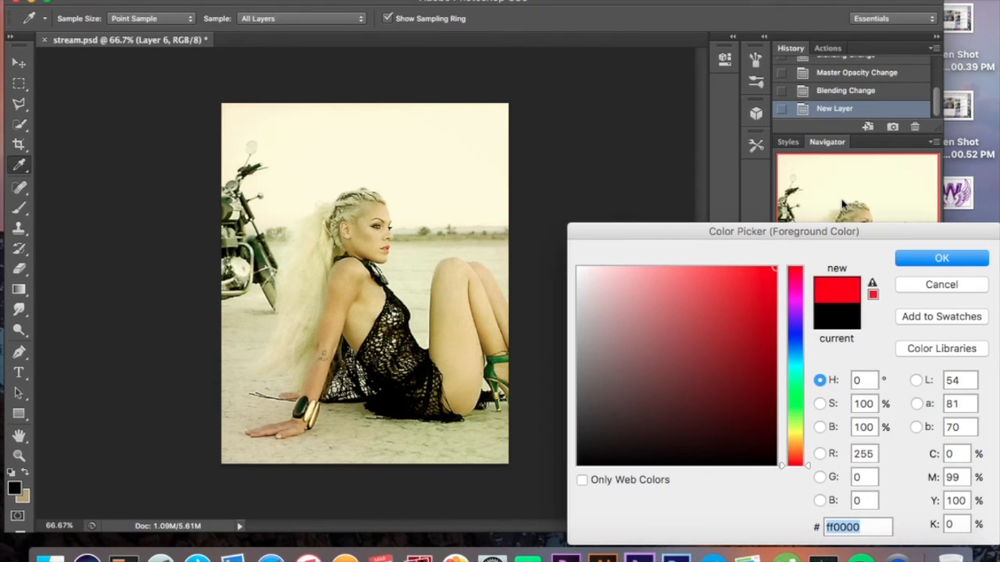
key(Return)
key(b)
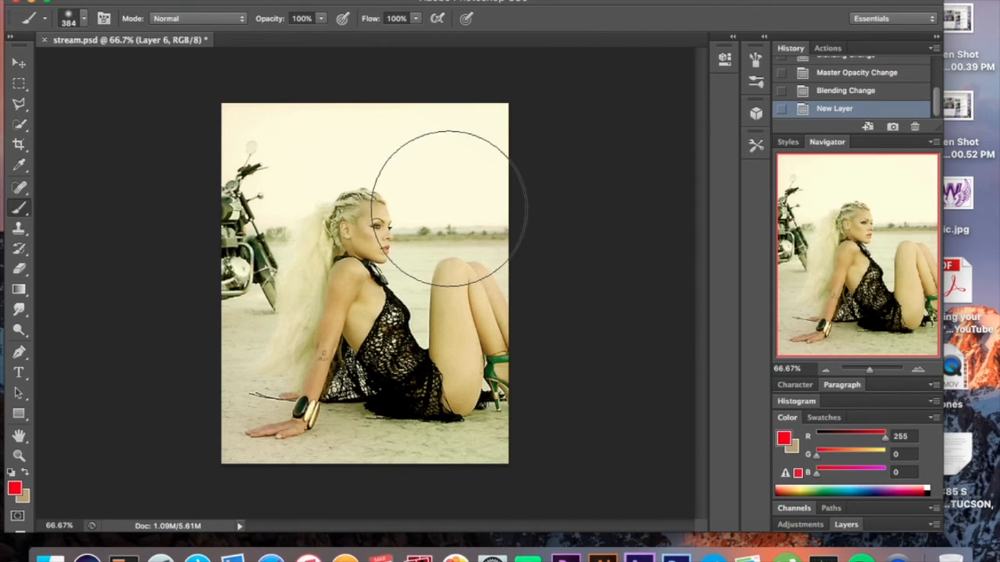
Step: Paint five soft red spots on the new layer: one near each corner of the photo and one in the centre
click(447, 197)
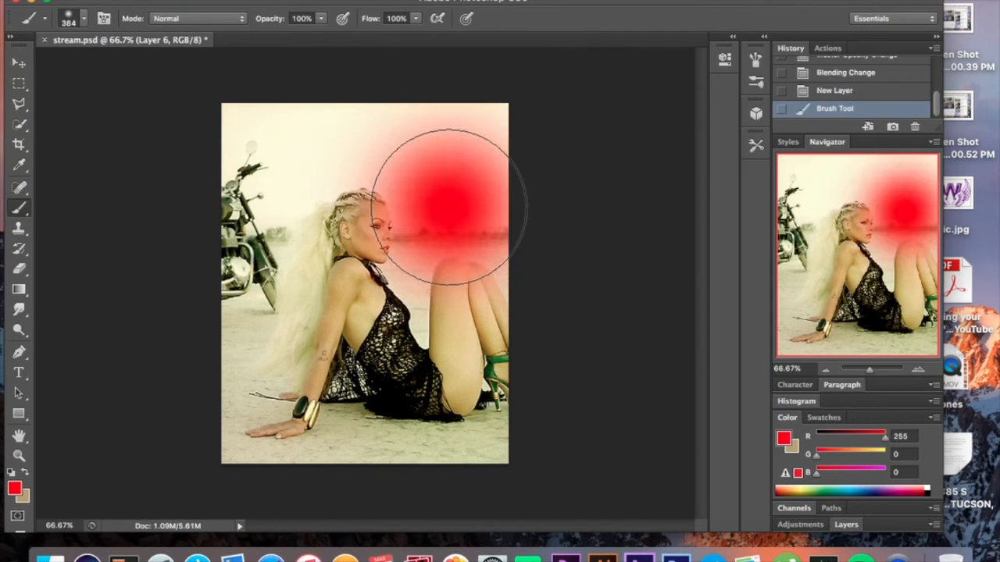
click(301, 215)
click(274, 383)
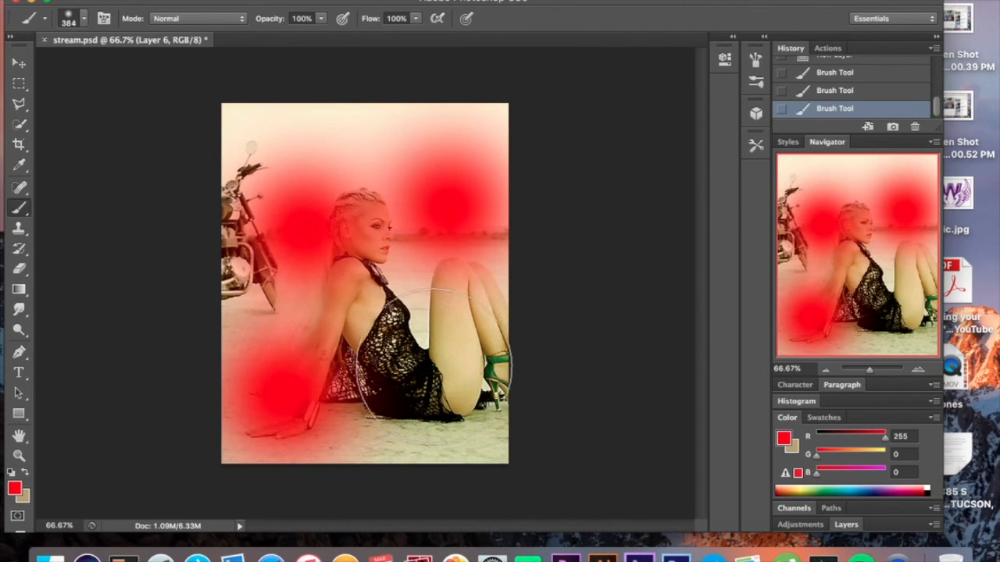
click(449, 355)
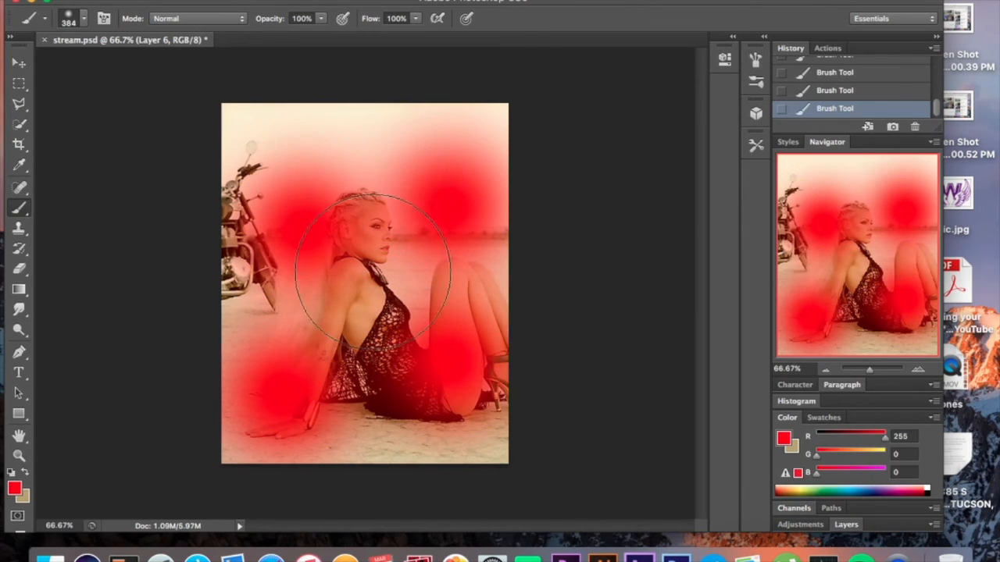
click(373, 269)
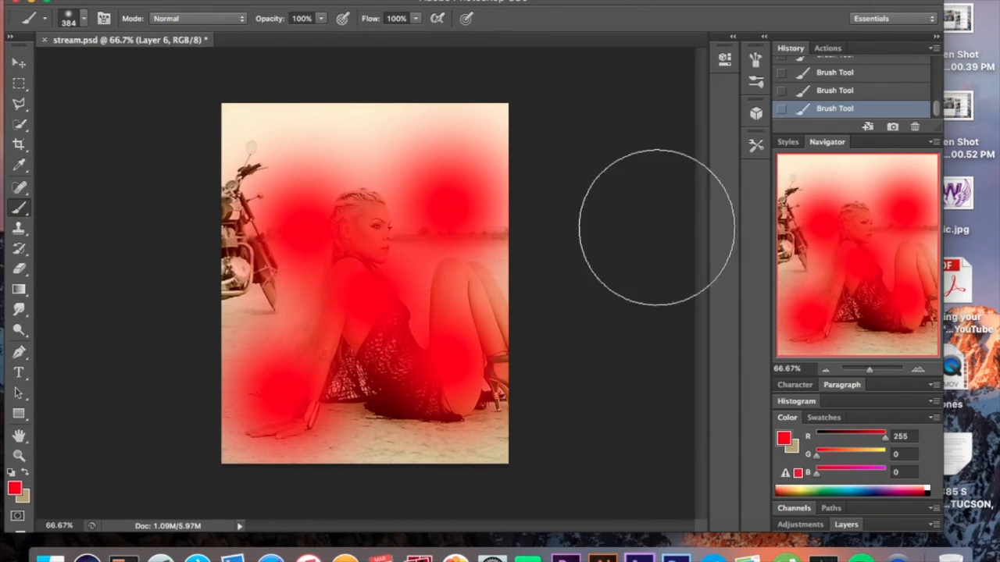
Step: Set the red-spotted layer's blending mode to Screen as a demonstration and delete that layer
click(846, 525)
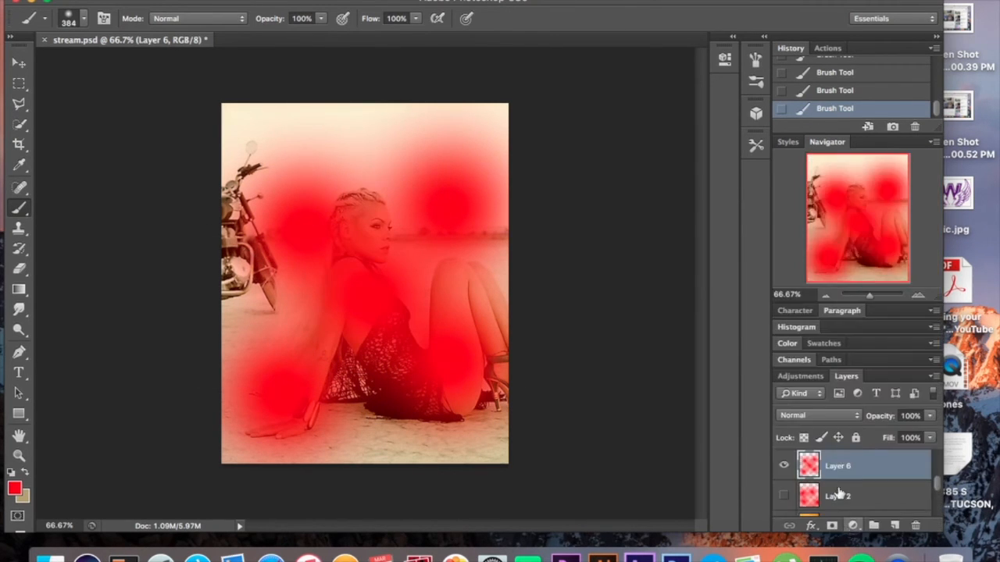
click(827, 414)
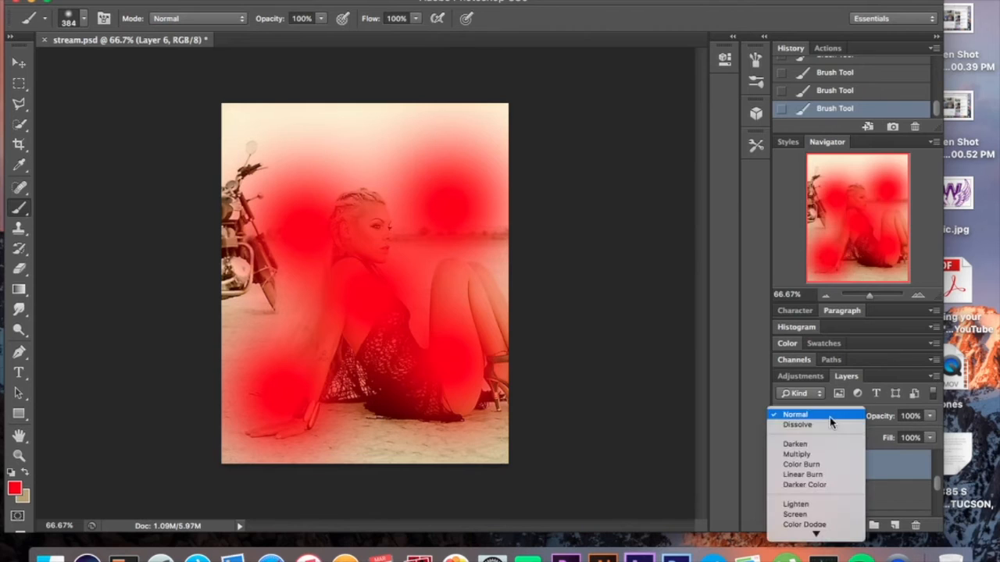
click(823, 514)
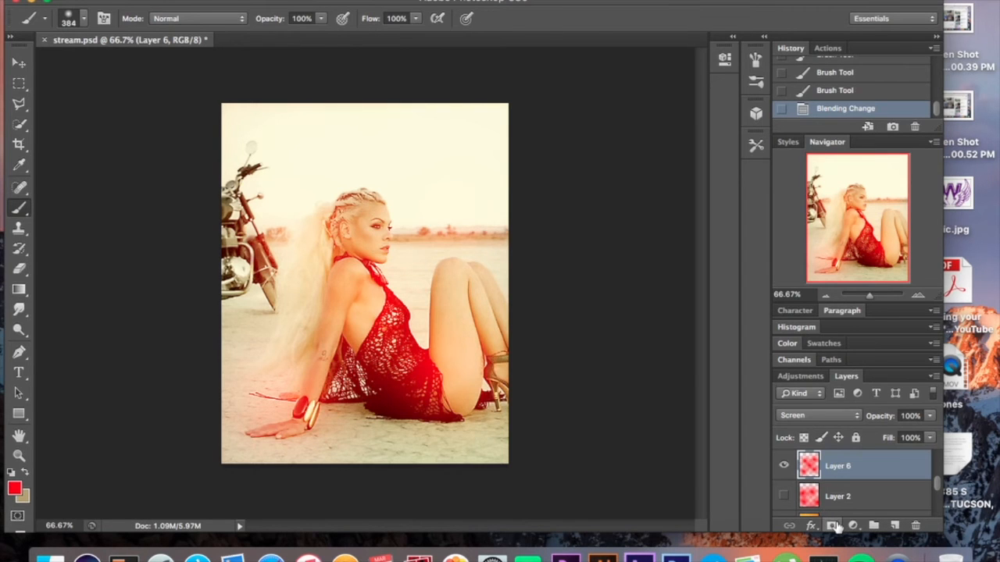
key(Delete)
Step: Make Layer 2 visible and set the foreground colour to white
click(784, 467)
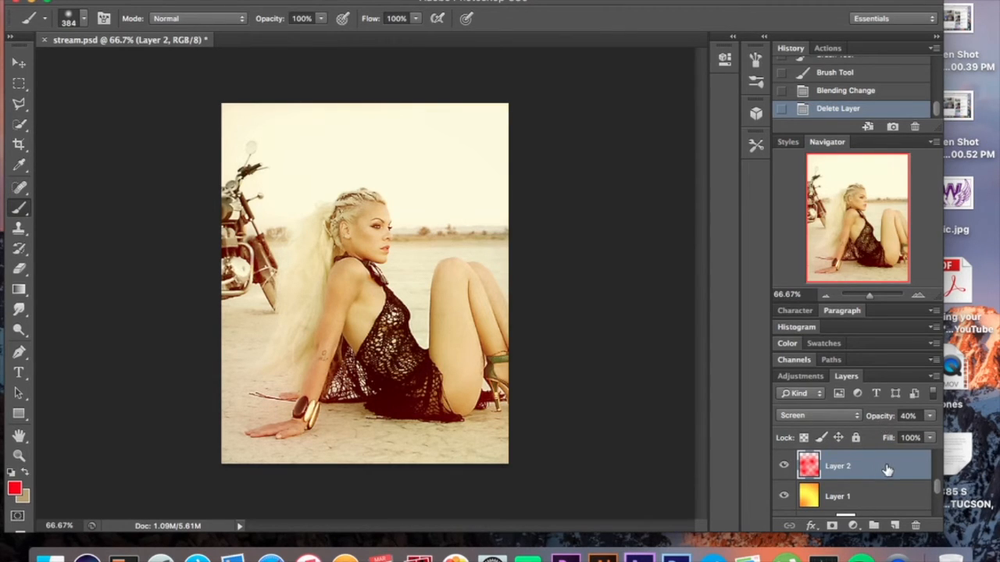
scroll(880, 472, up, 2)
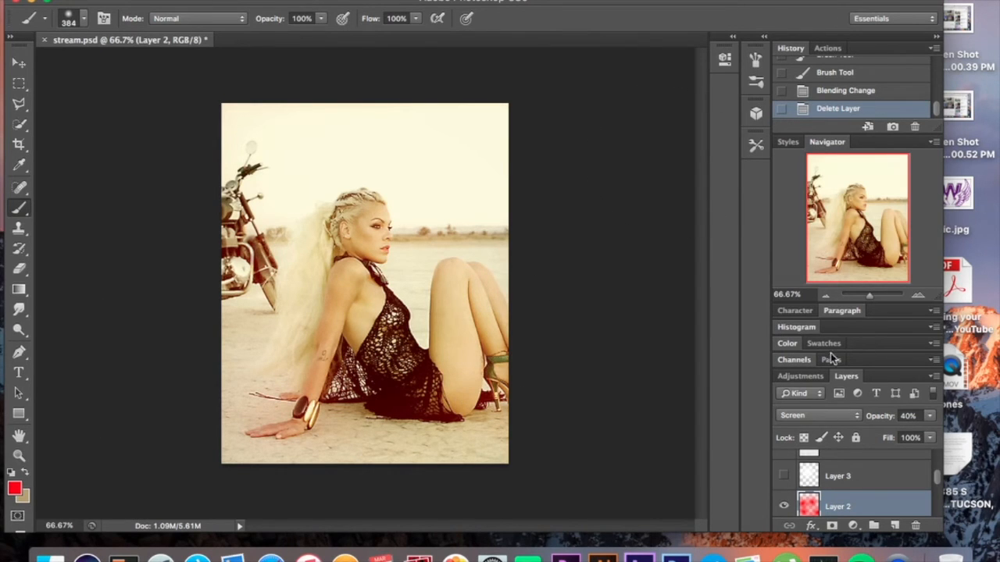
click(788, 346)
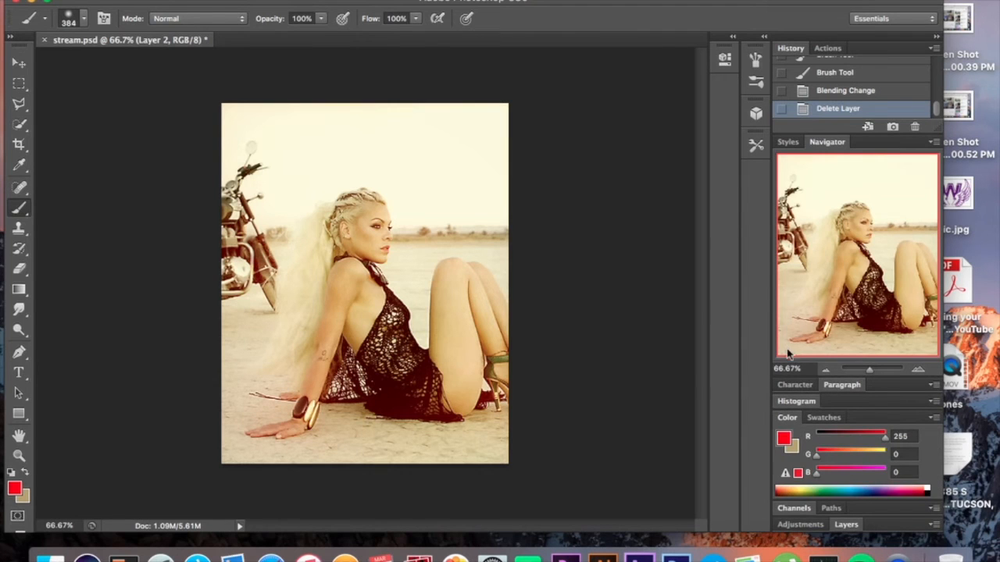
click(783, 438)
drag(689, 361, 515, 202)
key(Return)
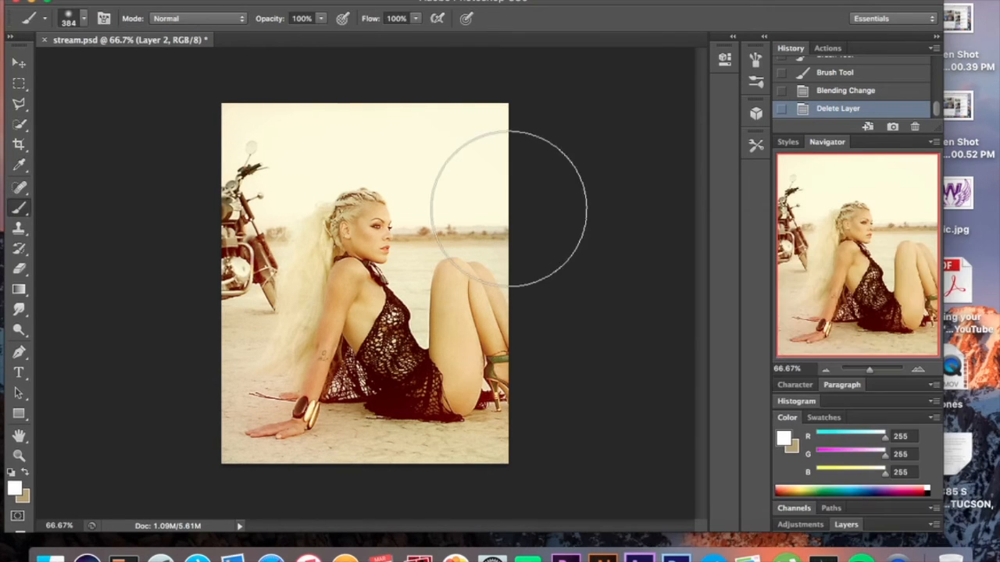
Step: Set the soft round brush's size to 447 px and return to the layer stack
click(83, 24)
drag(145, 67, 160, 67)
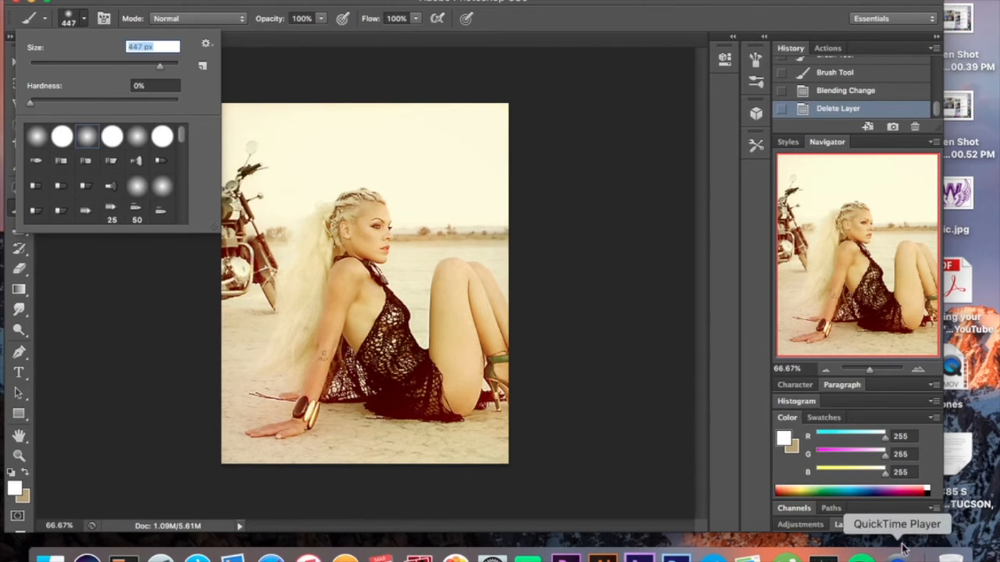
click(851, 525)
click(852, 525)
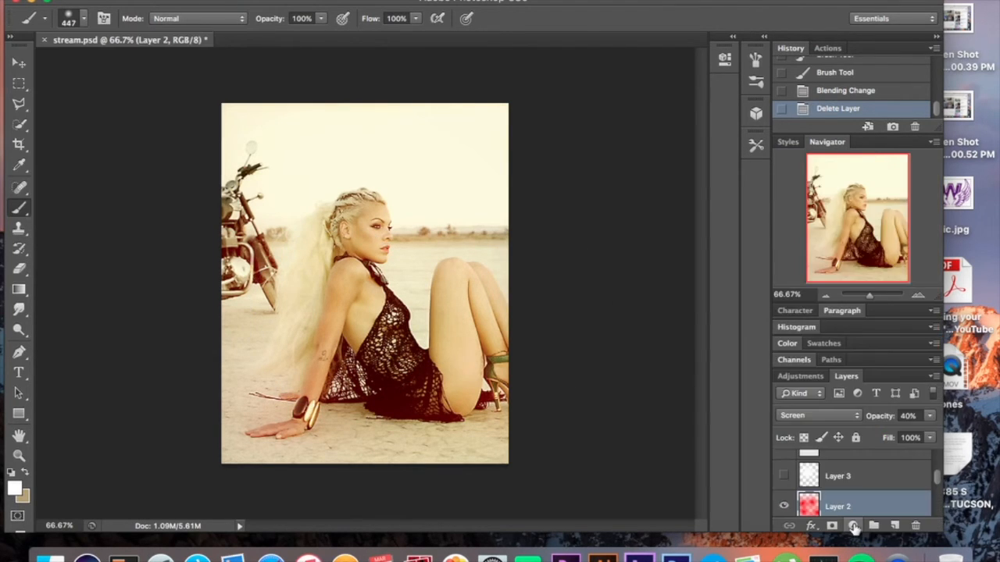
Step: Select Layer 3, make it visible and switch to the Move tool
click(874, 475)
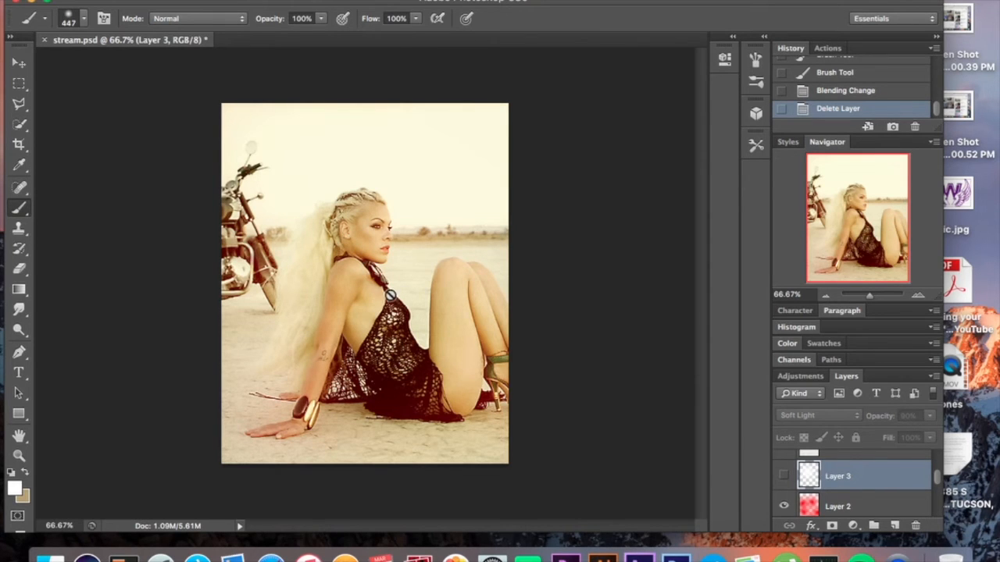
click(783, 476)
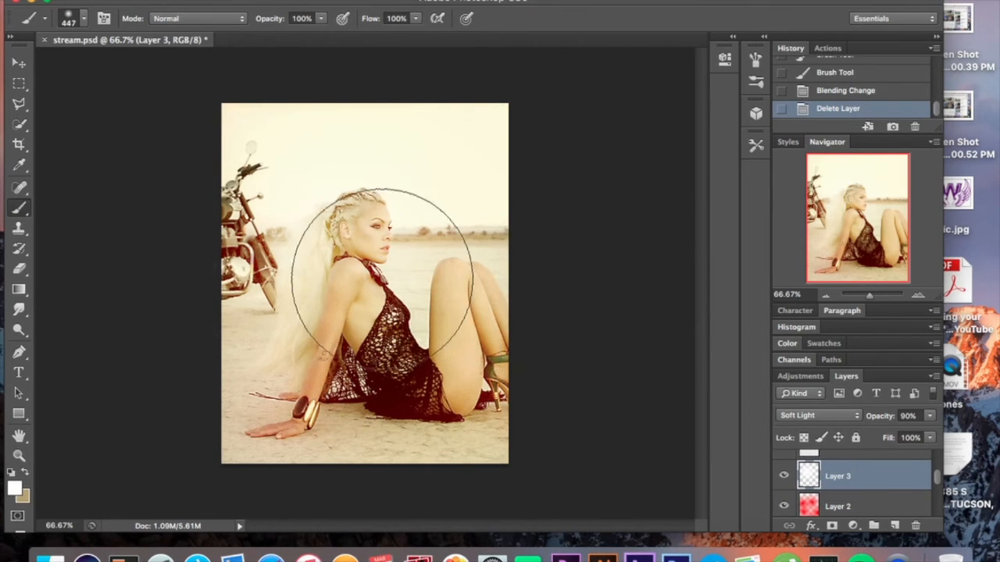
click(19, 63)
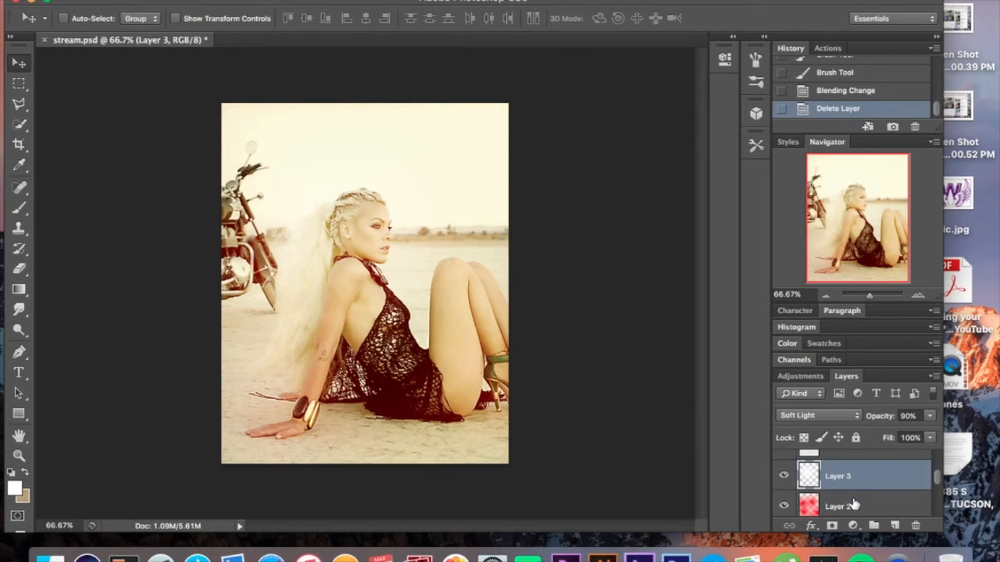
Step: Make Layer 5, located above Layer 3, visible and select it
scroll(854, 505, up, 2)
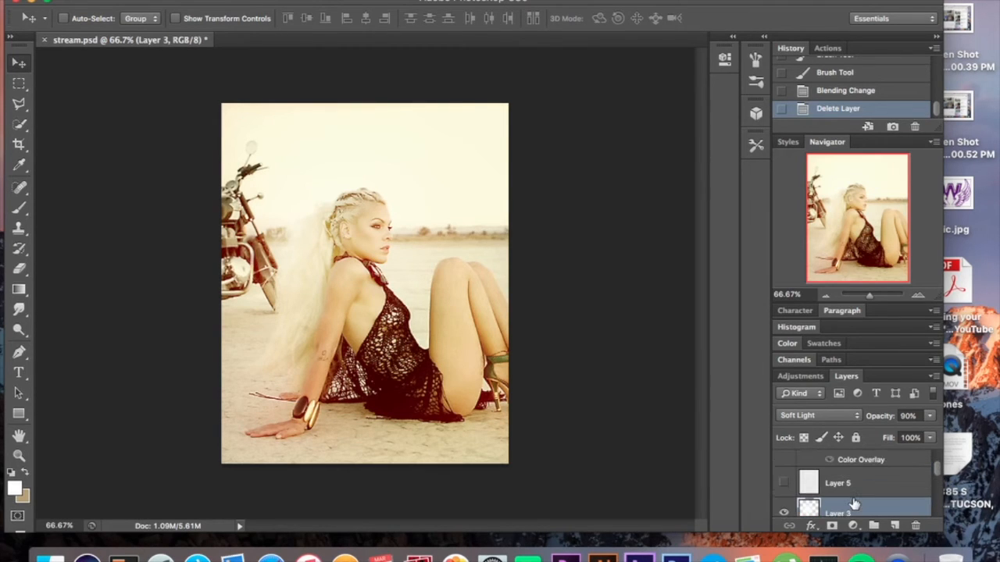
scroll(854, 505, down, 1)
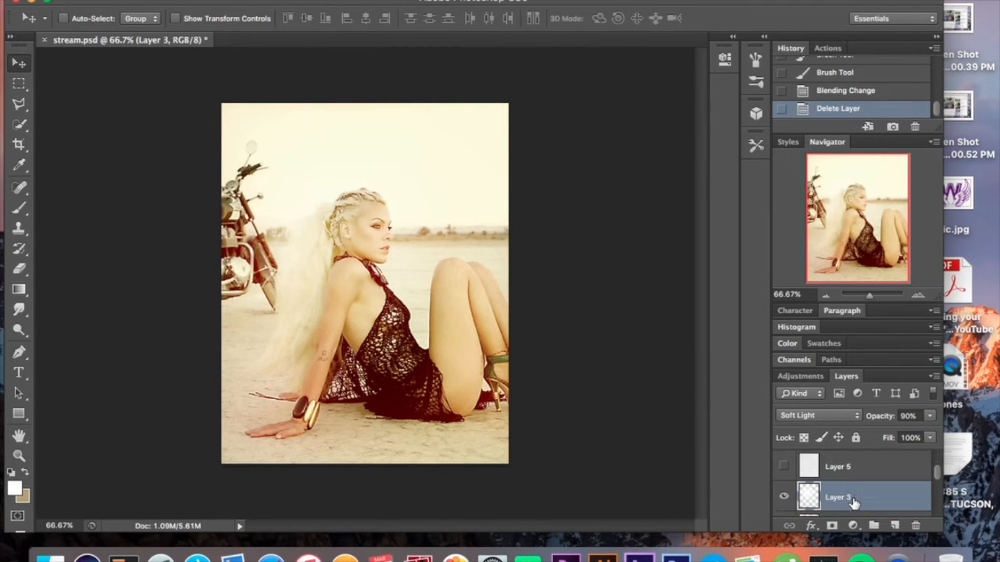
scroll(854, 504, up, 3)
scroll(854, 504, down, 3)
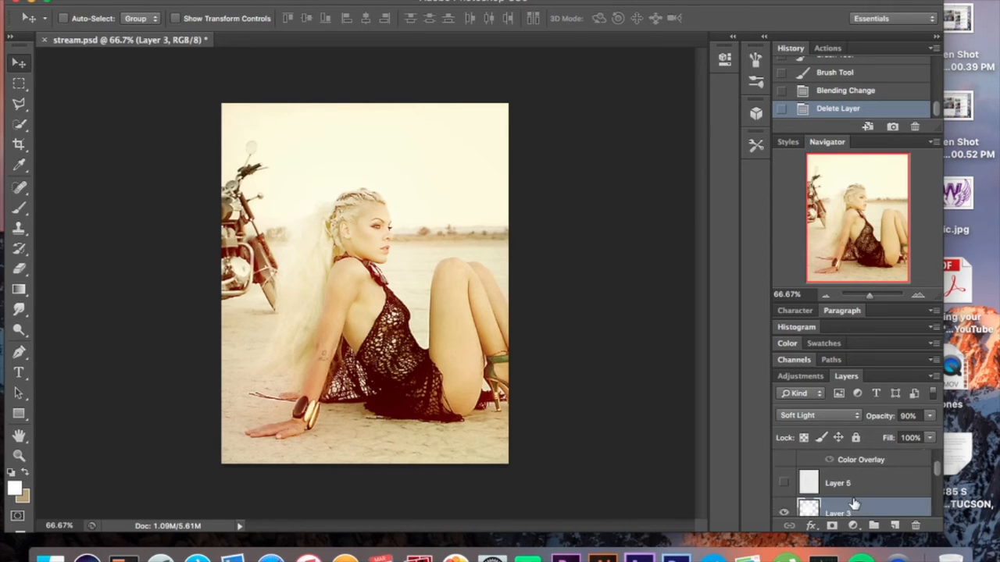
scroll(853, 502, up, 1)
scroll(837, 485, up, 2)
scroll(837, 487, down, 3)
scroll(837, 487, up, 2)
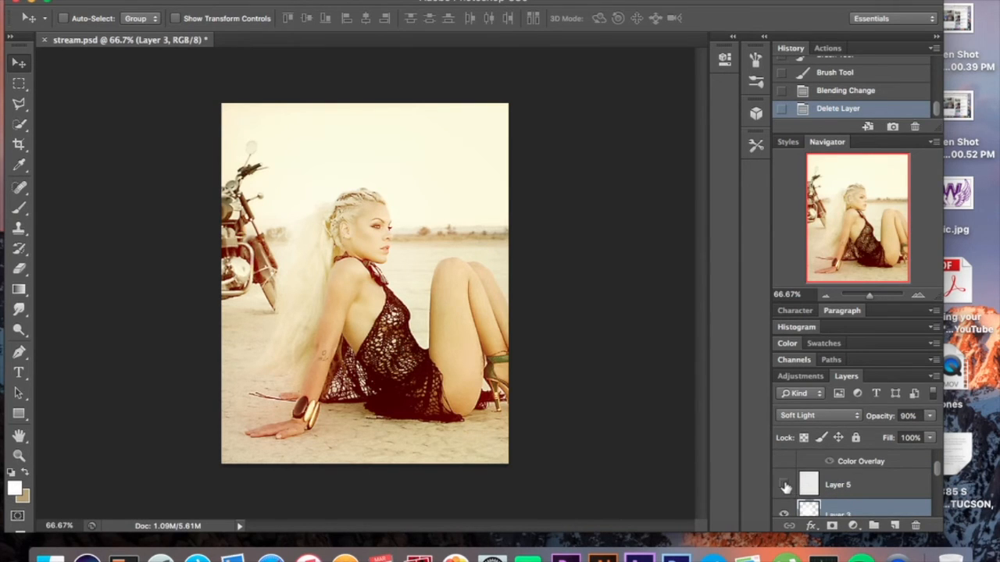
click(784, 485)
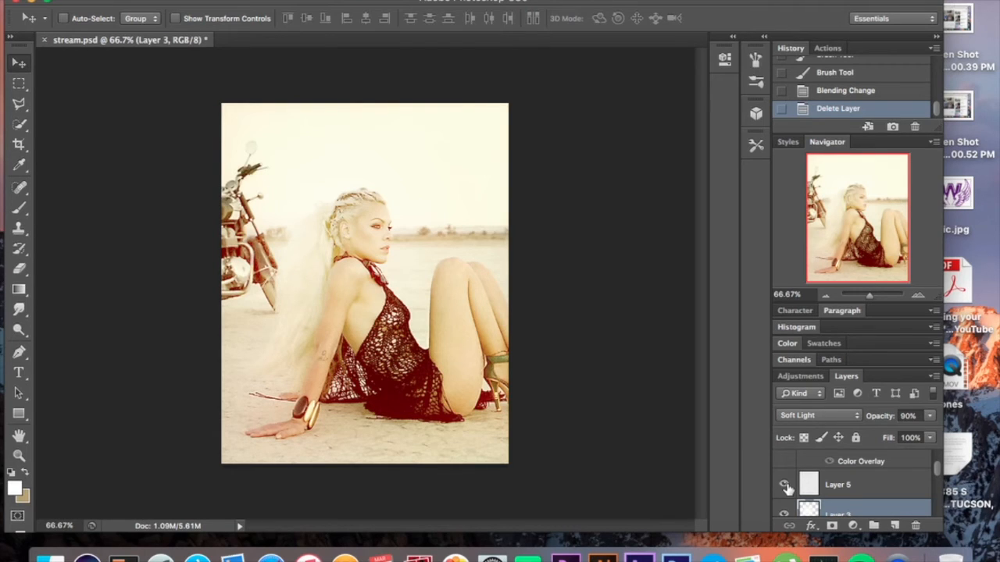
click(851, 486)
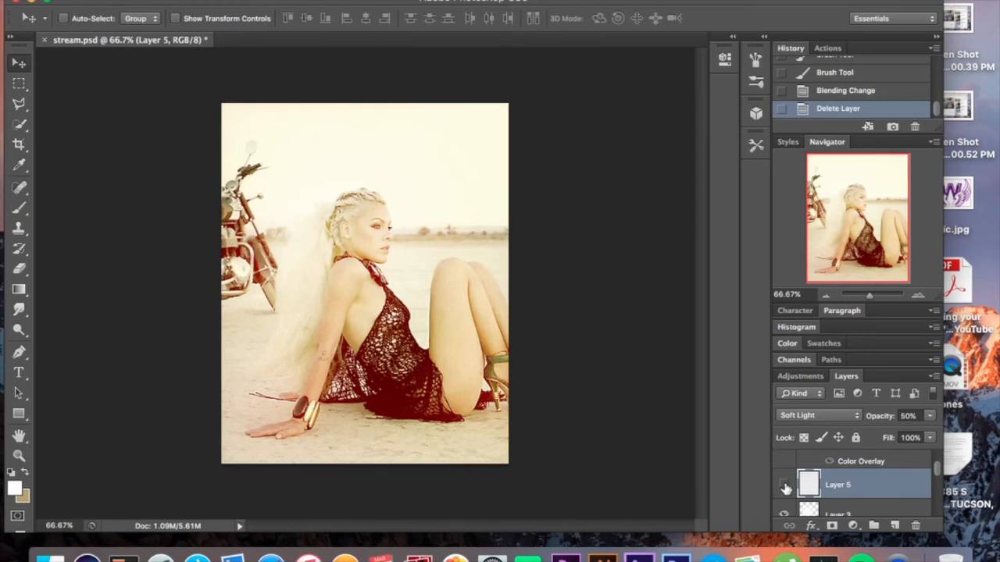
Step: Hide Layer 5, add a new layer above it and fill that layer with white
click(783, 485)
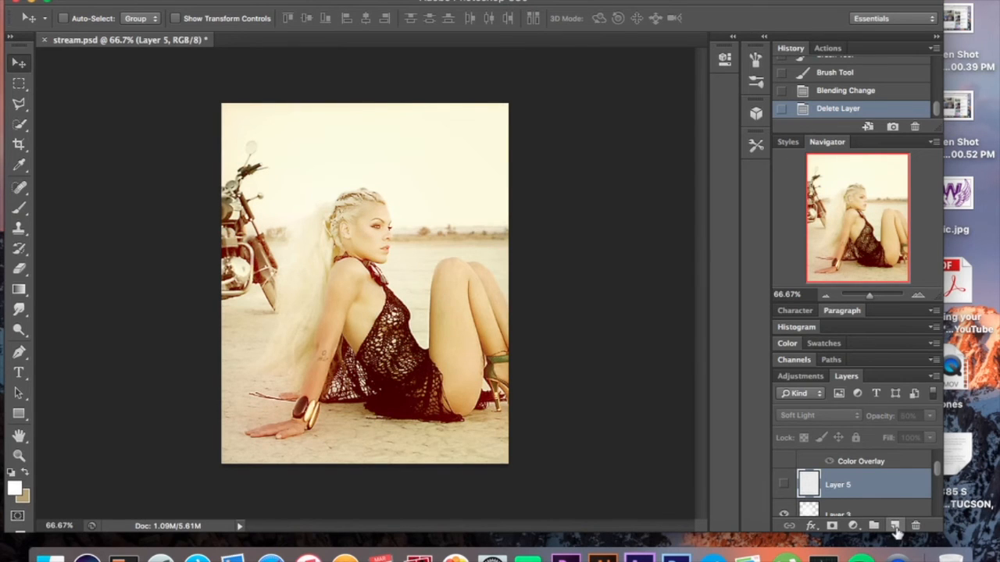
click(896, 527)
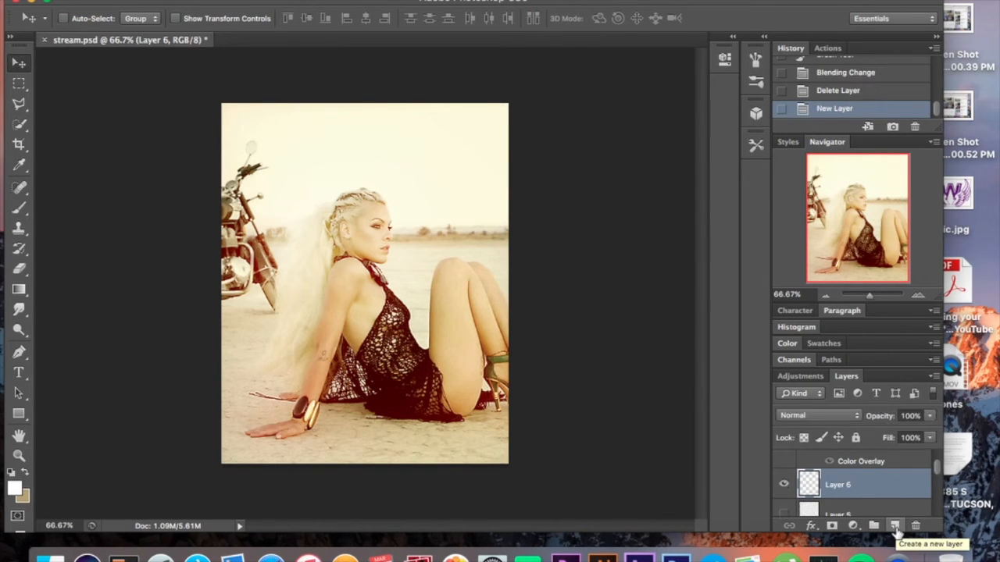
key(super+BackSpace)
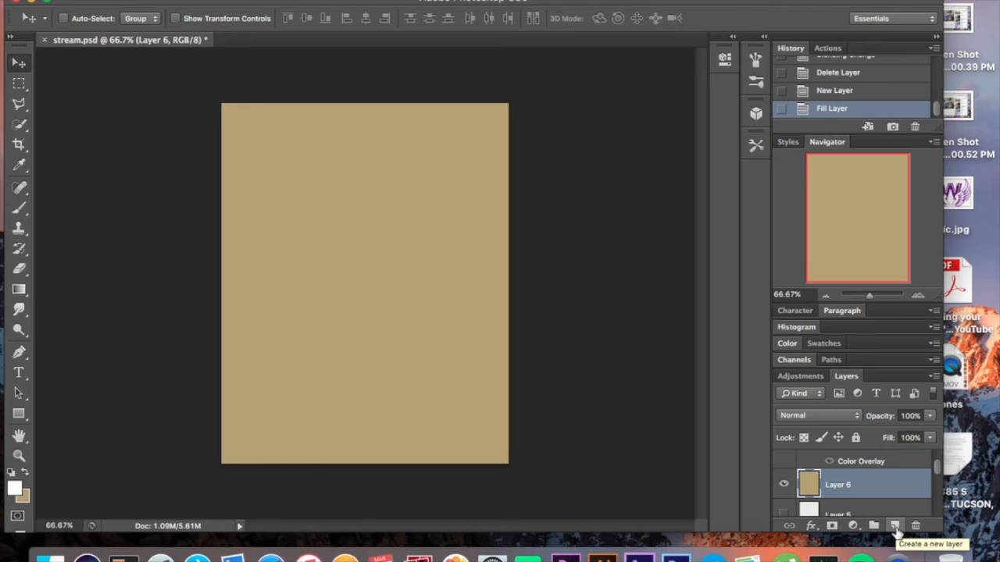
key(super+z)
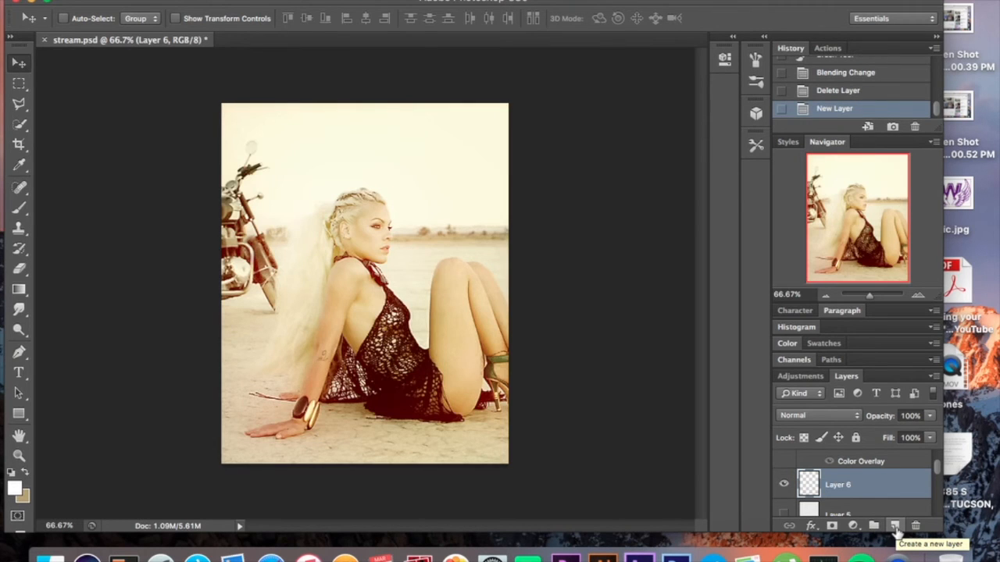
key(alt+BackSpace)
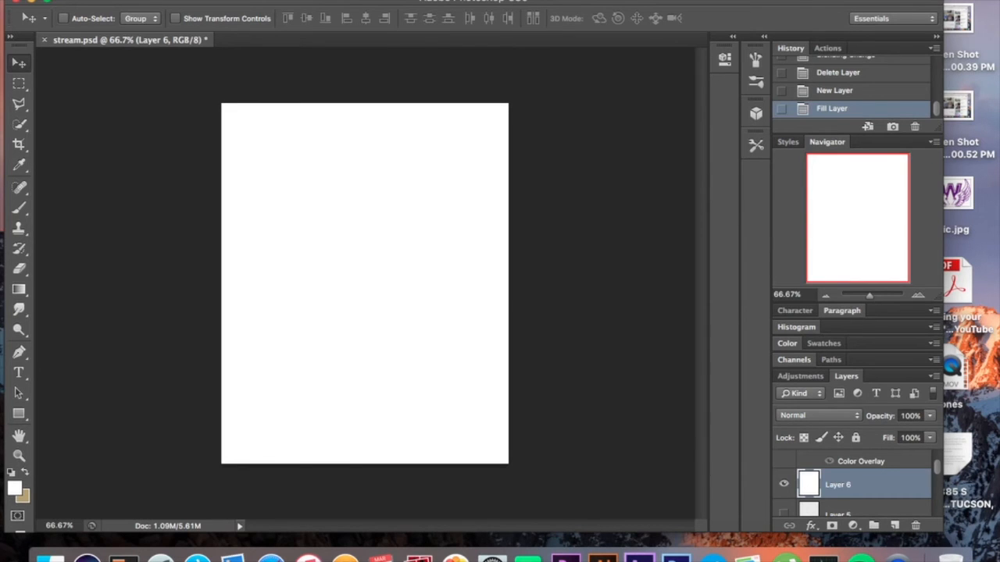
Step: Apply the Add Noise filter to the white layer at 35%, Uniform and Monochromatic
click(379, 0)
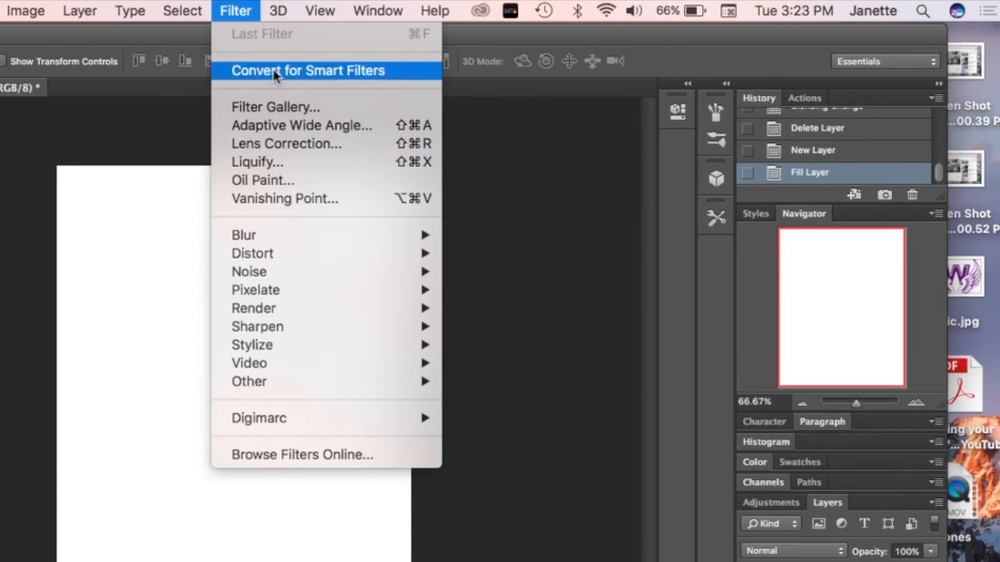
mouse_move(331, 251)
mouse_move(336, 270)
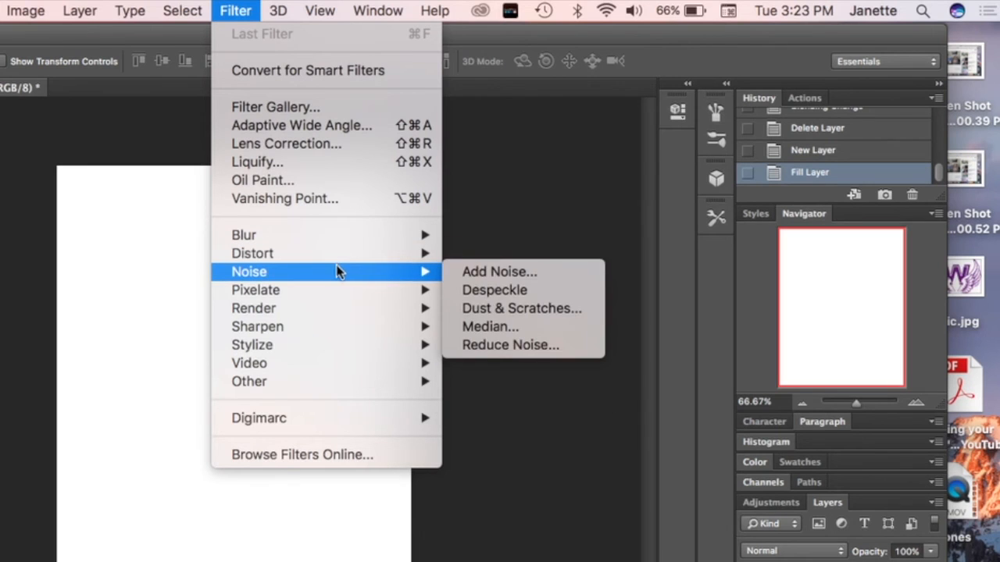
click(460, 273)
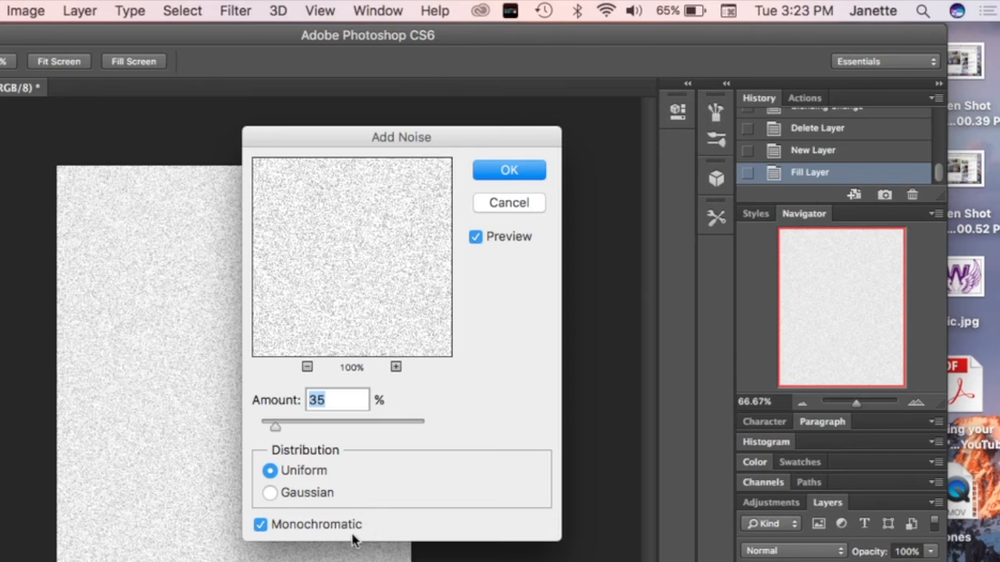
click(520, 172)
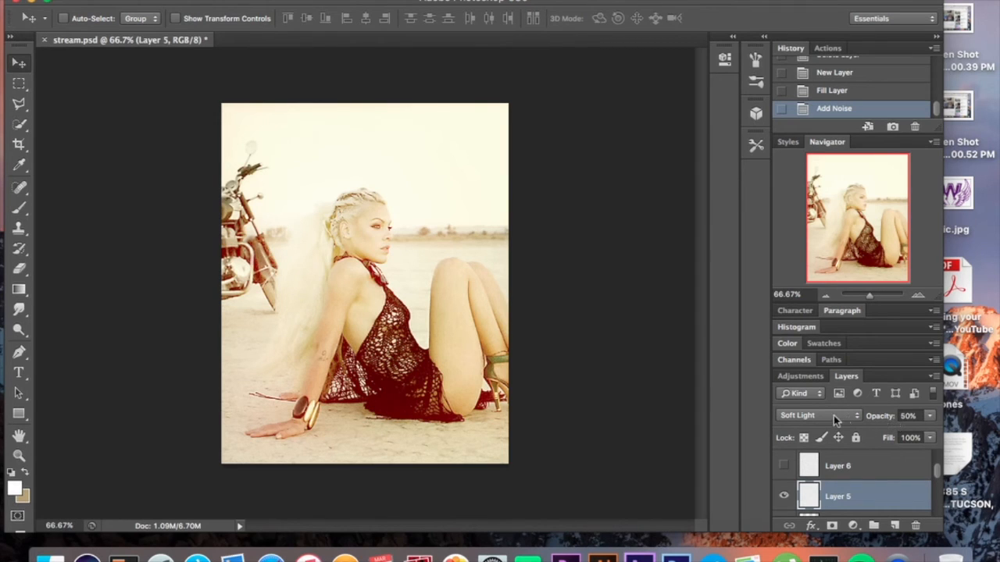
Step: Delete the noise-filled Layer 6 above Layer 5
click(872, 473)
key(Delete)
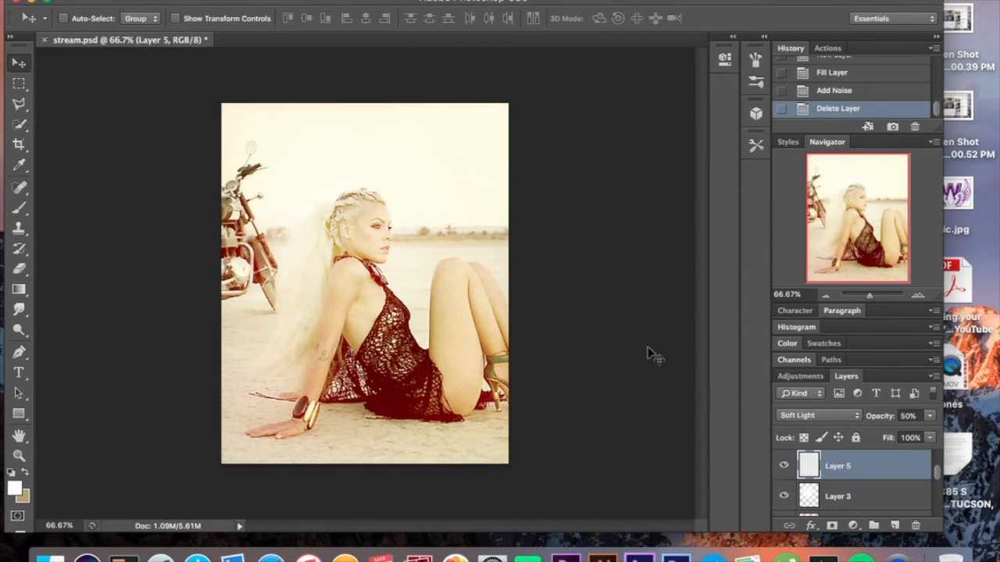
Step: Compare the portrait's grain at 100% zoom with Layer 5 hidden and shown
click(922, 298)
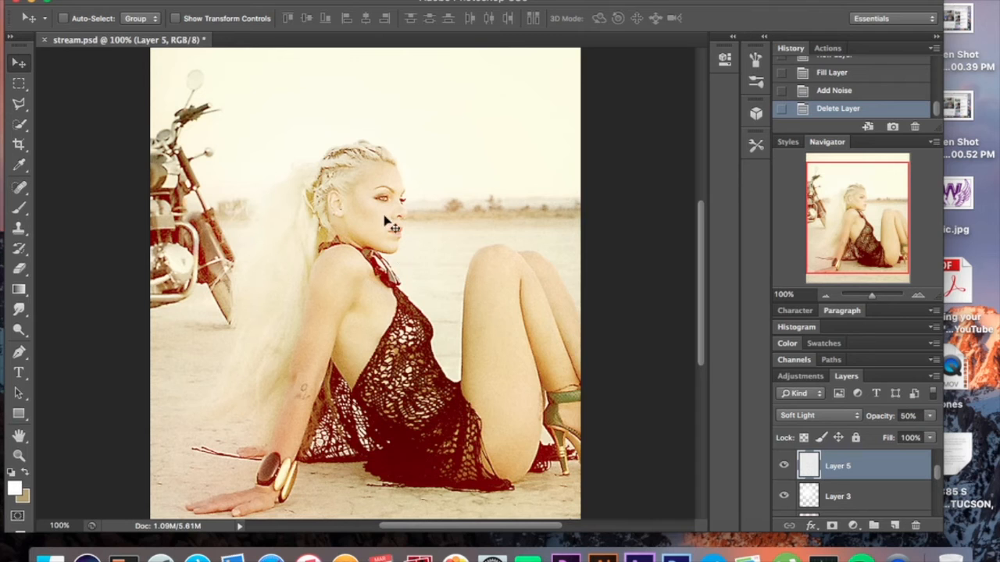
click(785, 466)
click(785, 466)
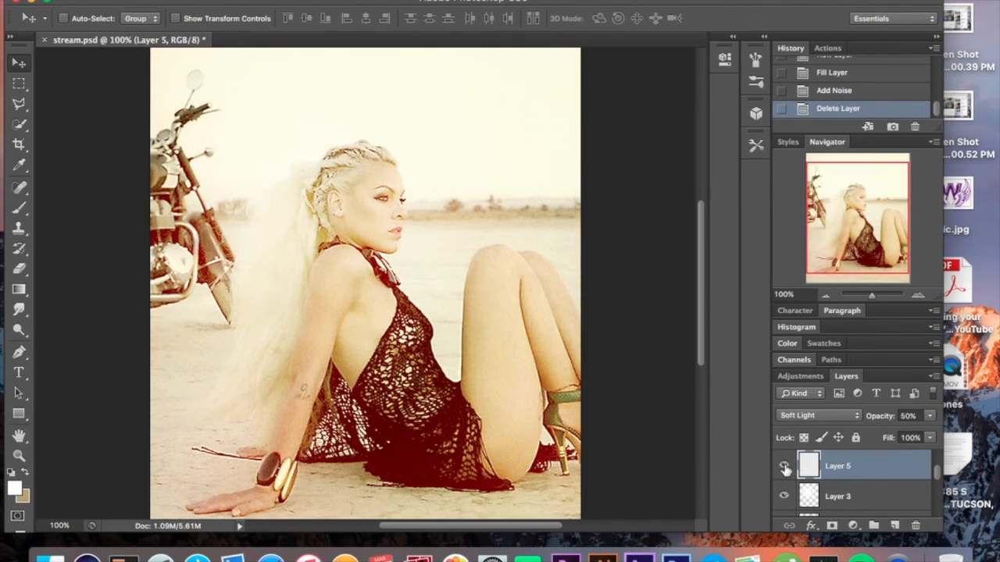
click(825, 295)
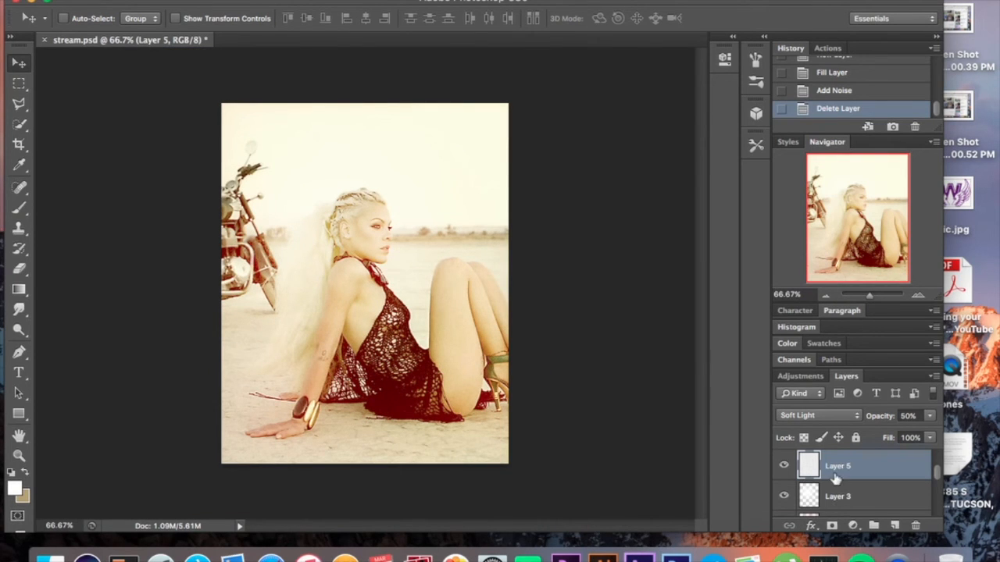
Step: Add a new layer above Layer 4 and activate the Brush tool
scroll(836, 479, up, 2)
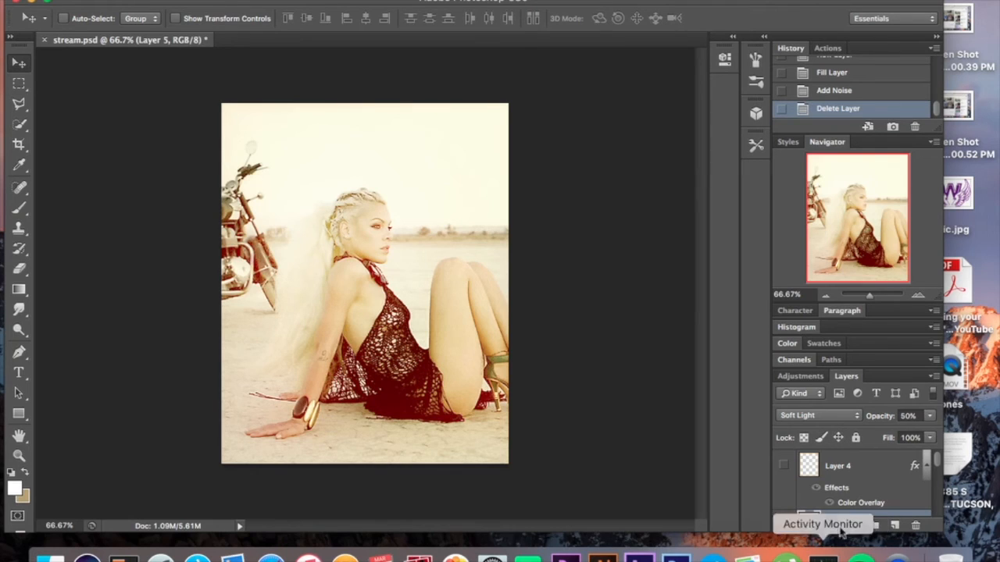
click(854, 469)
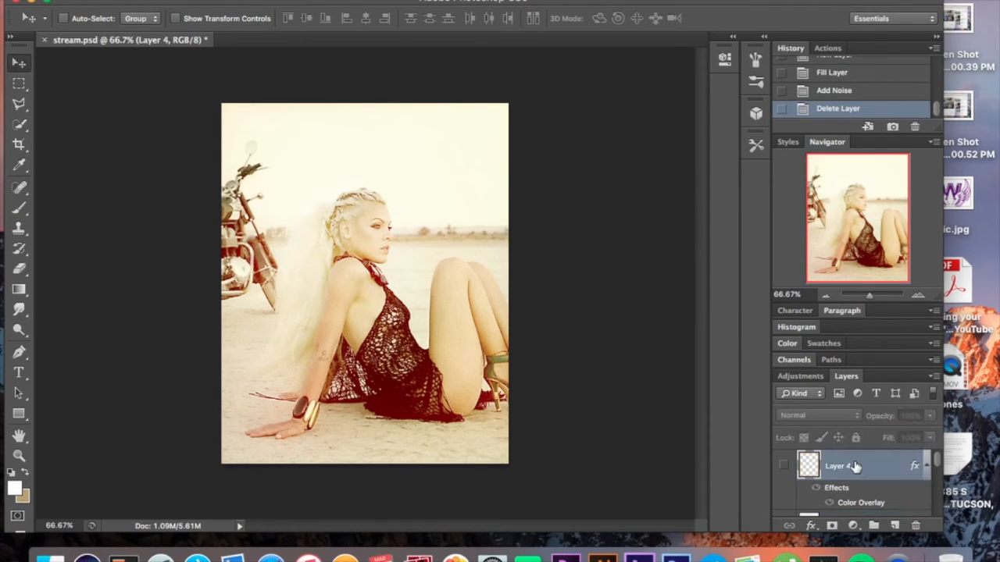
click(897, 527)
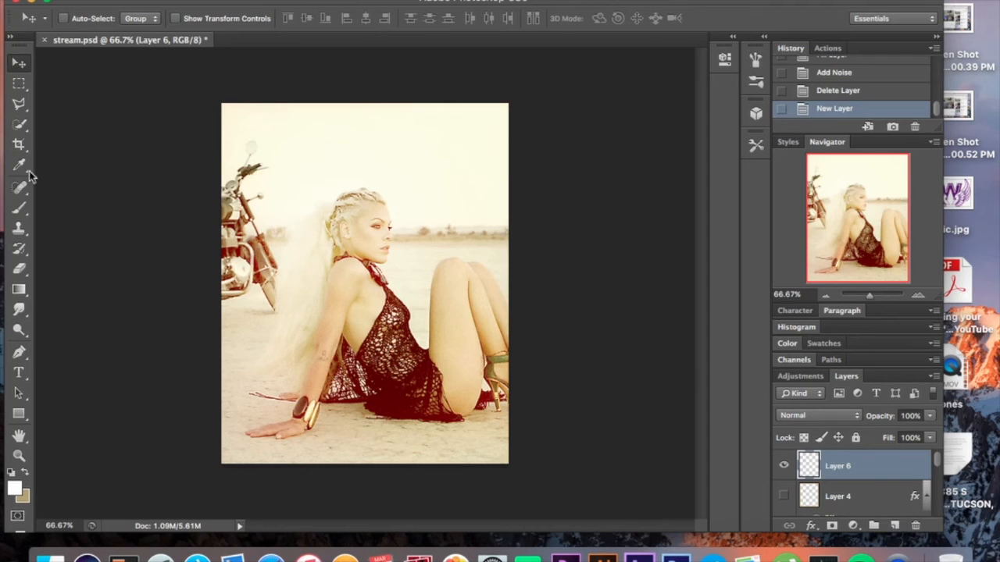
click(22, 209)
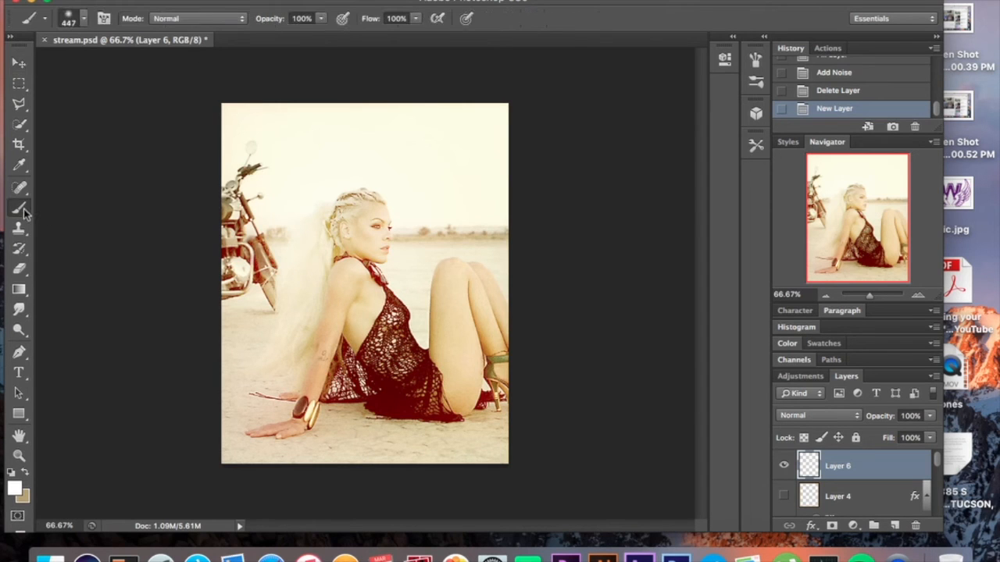
Step: Choose the rough 2336 px paint-stroke brush tip and set its size to 468 px
click(84, 19)
scroll(104, 204, down, 15)
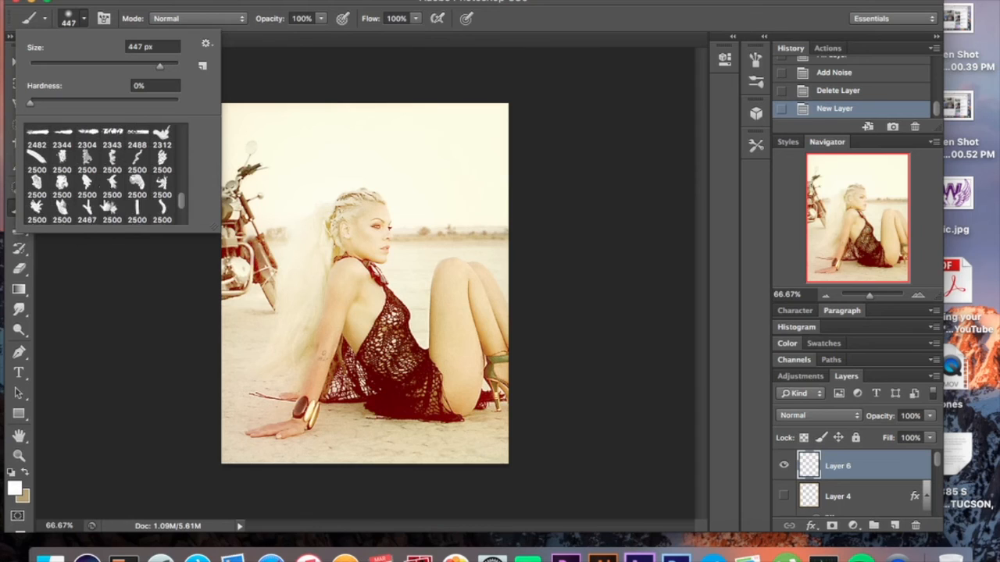
scroll(111, 153, up, 1)
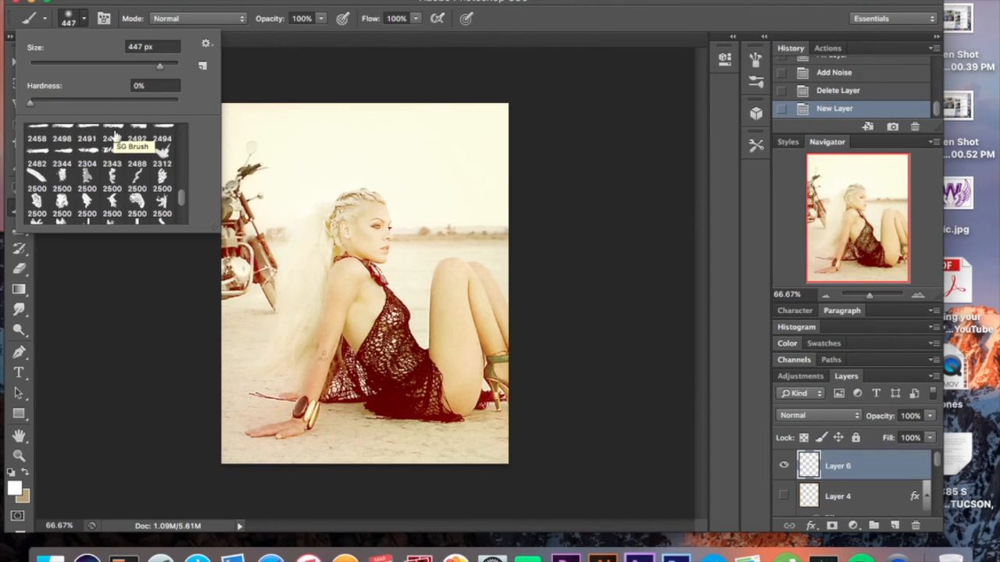
scroll(114, 137, up, 2)
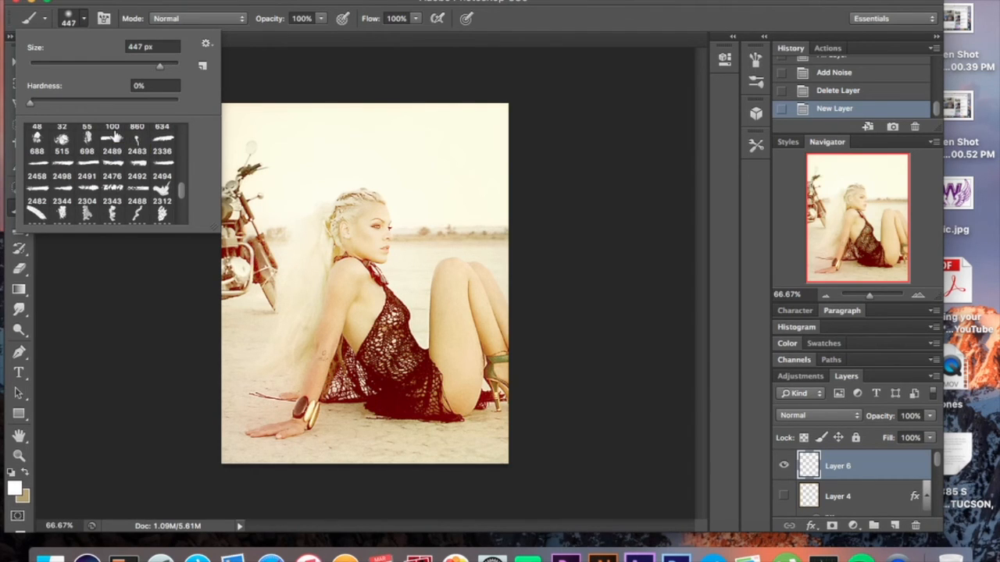
click(162, 151)
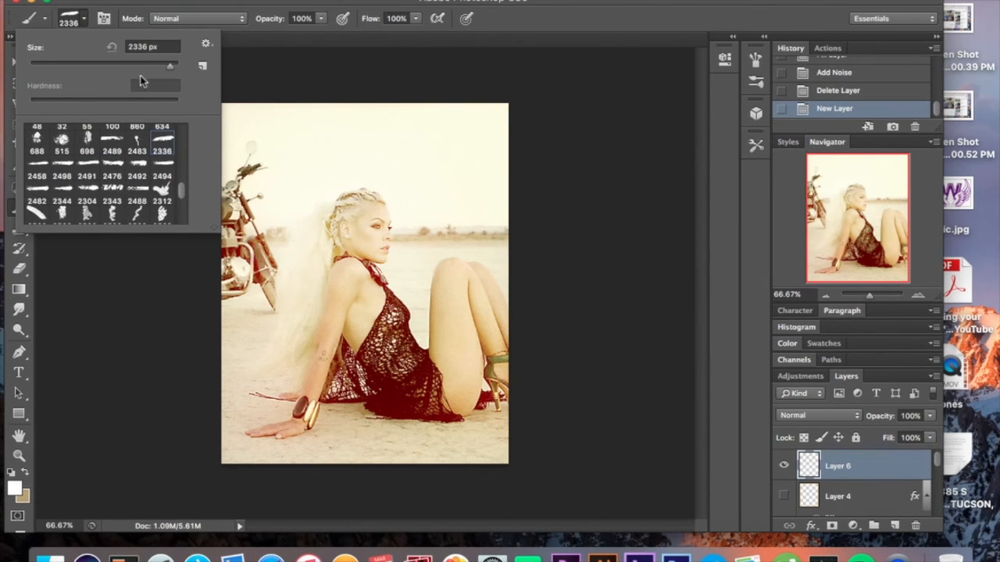
click(161, 64)
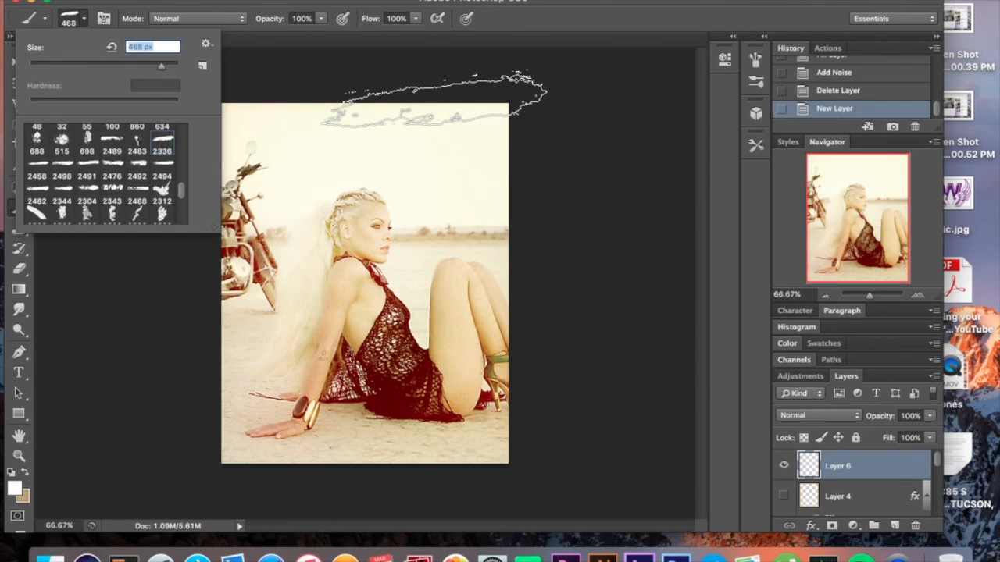
Step: Swap the foreground colour to tan and stamp the rough brush along the photo's top edge and upper-left corner
click(434, 99)
key(super+z)
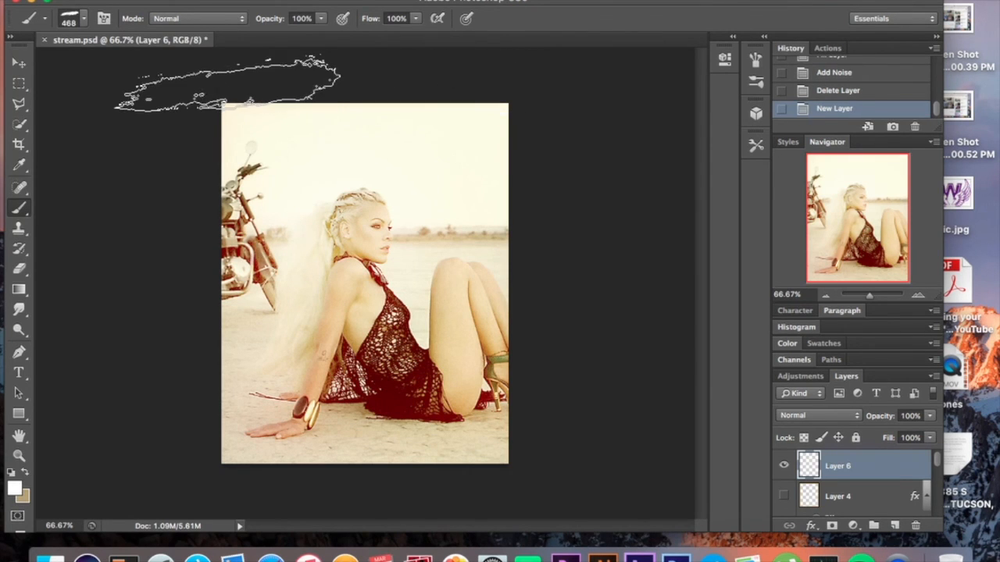
click(26, 474)
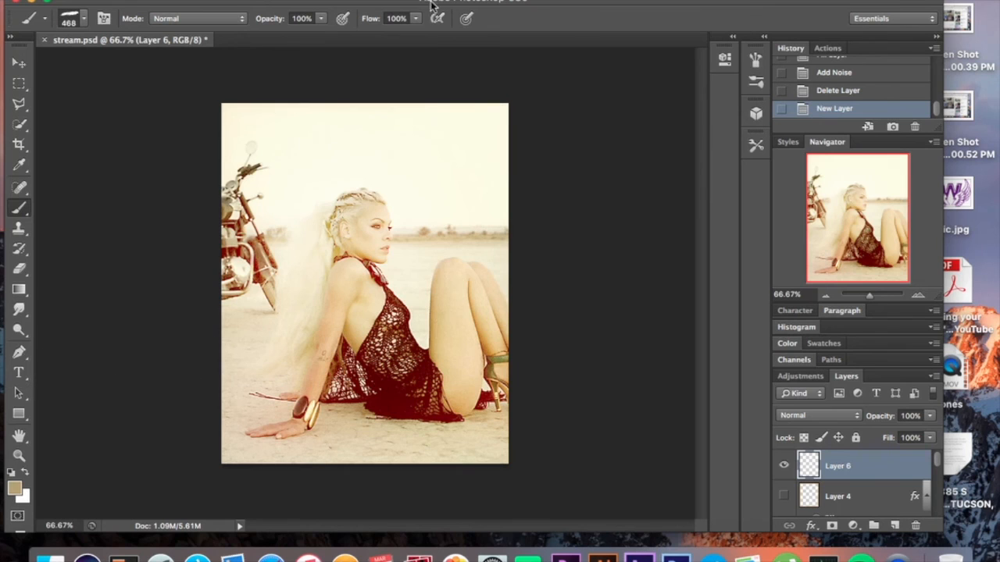
click(449, 107)
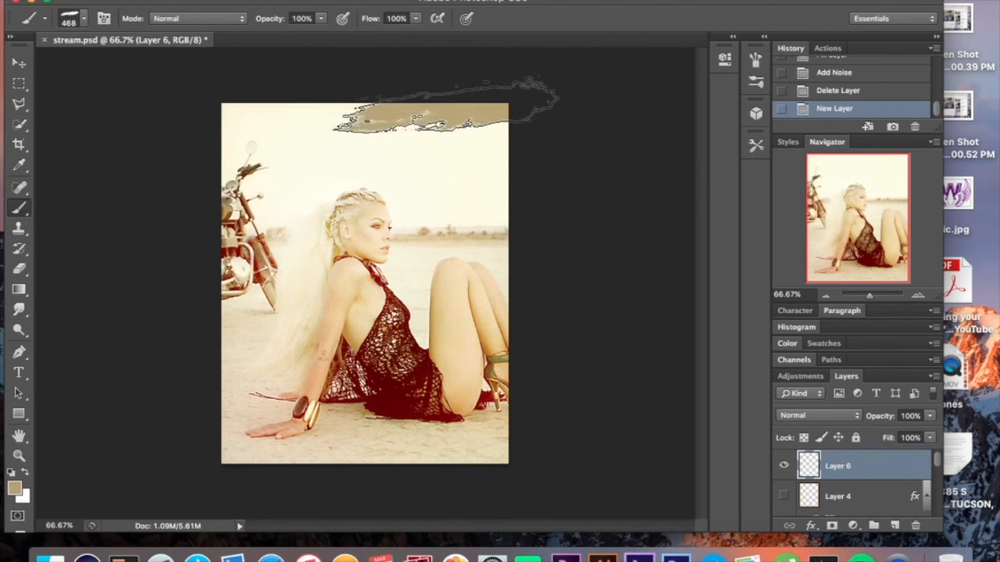
click(150, 112)
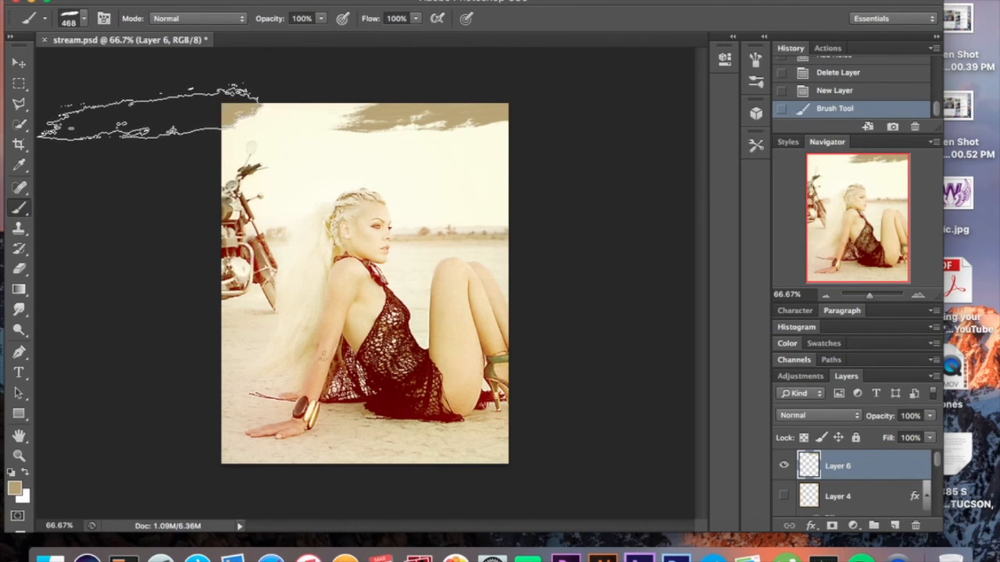
Step: Choose the 2476 px stroke tip, set its size to 489 px and fill the gap along the photo's top edge
click(74, 20)
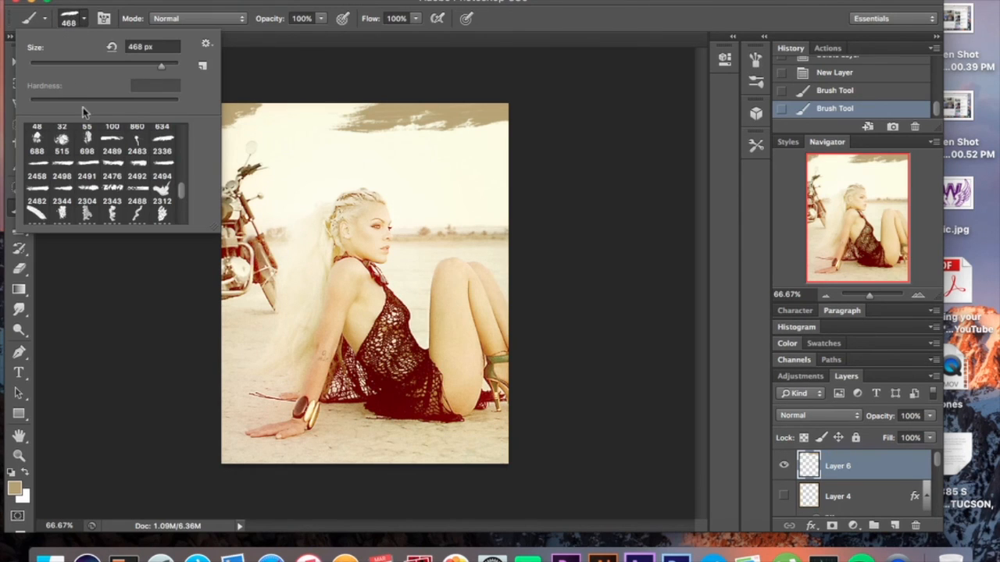
click(107, 163)
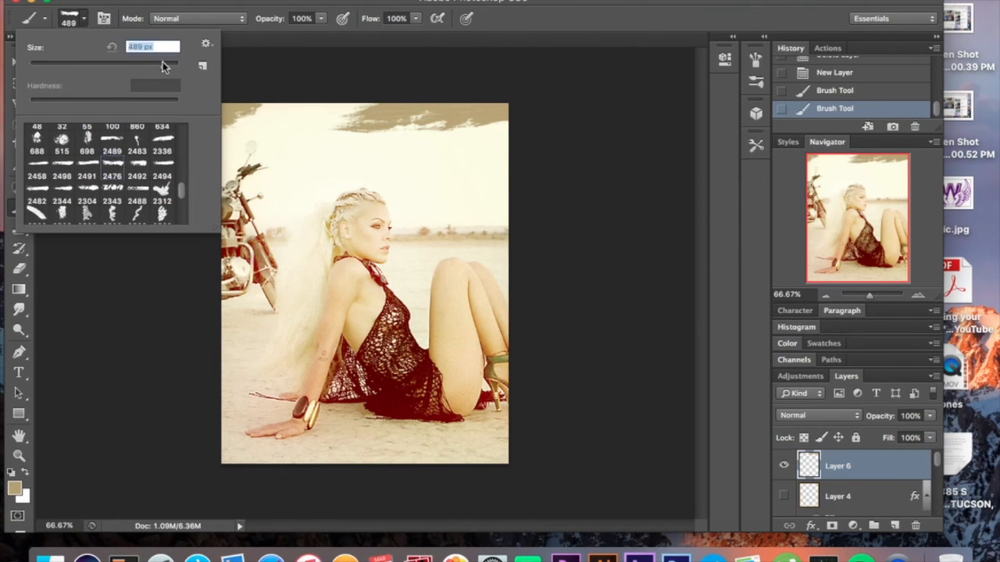
click(308, 98)
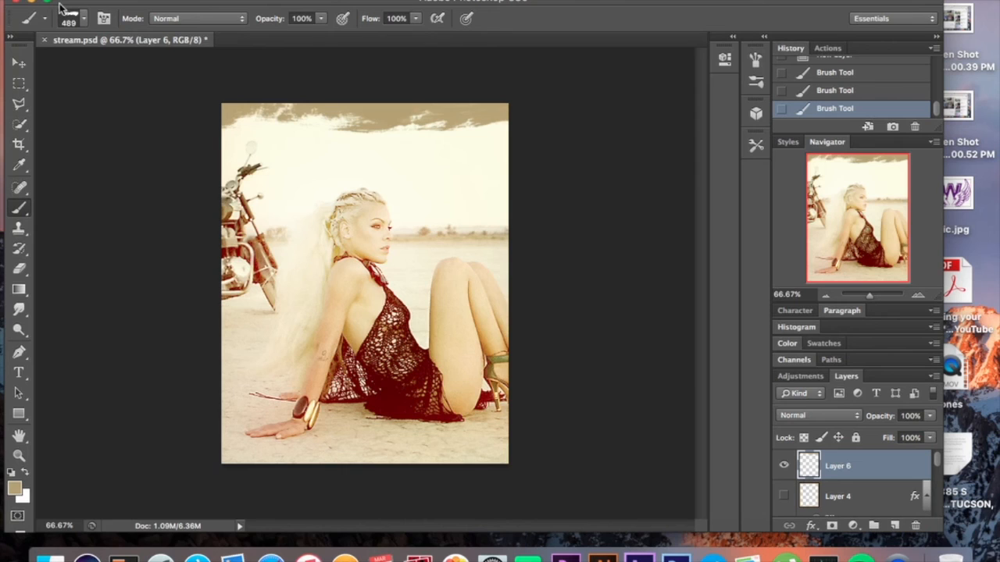
Step: Delete the painted Layer 6 and make Layer 4's rough tan border visible, with the Move tool active
key(Delete)
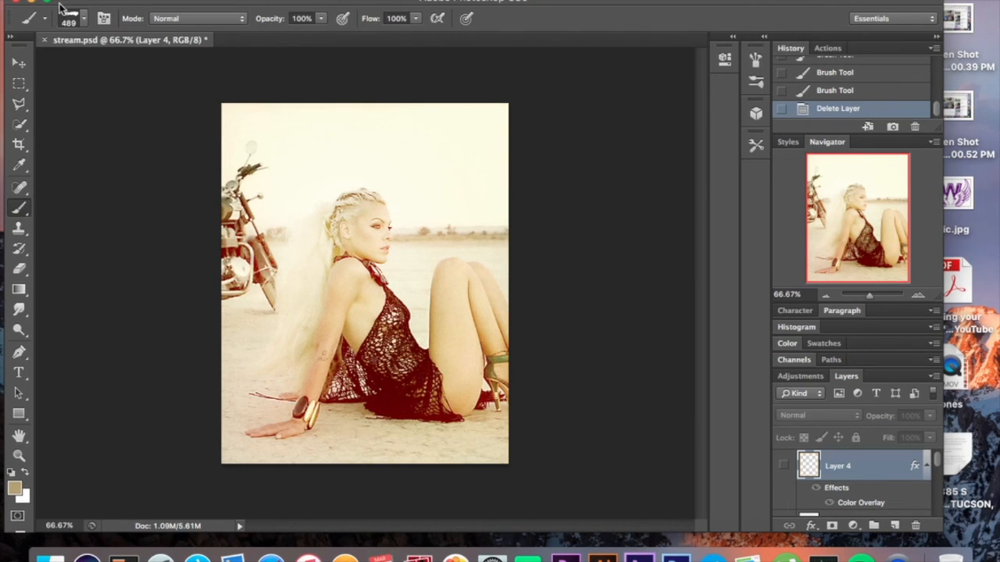
click(785, 467)
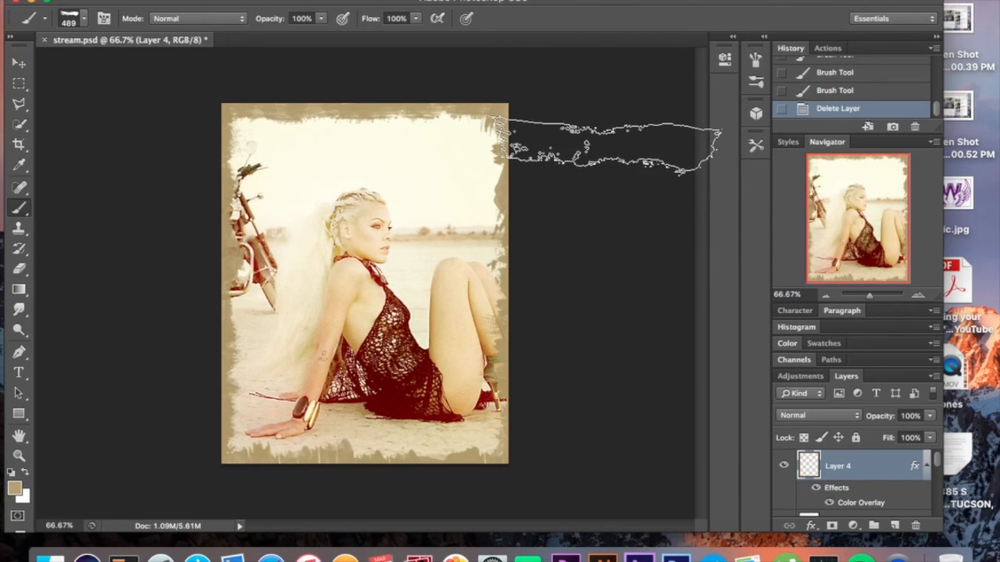
click(19, 62)
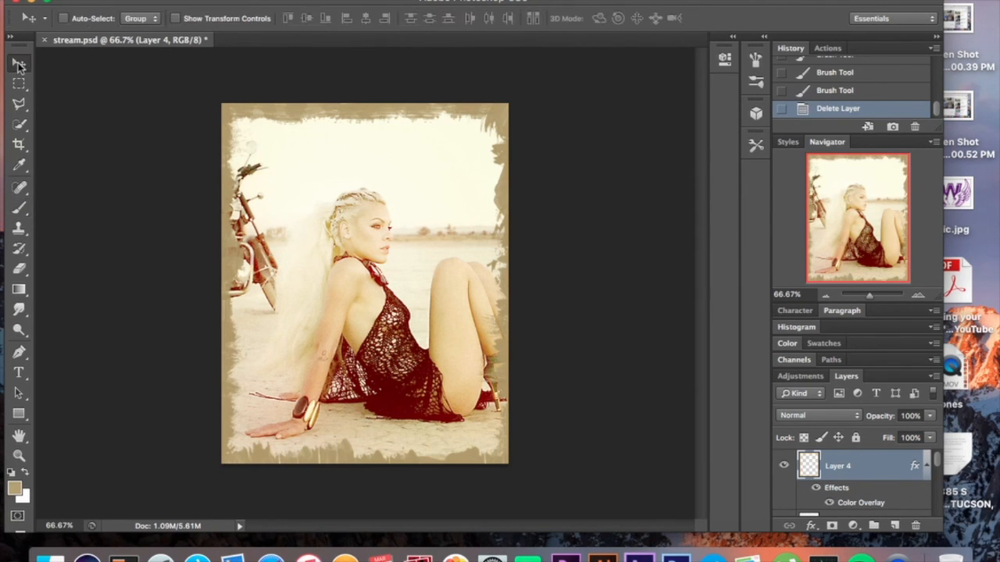